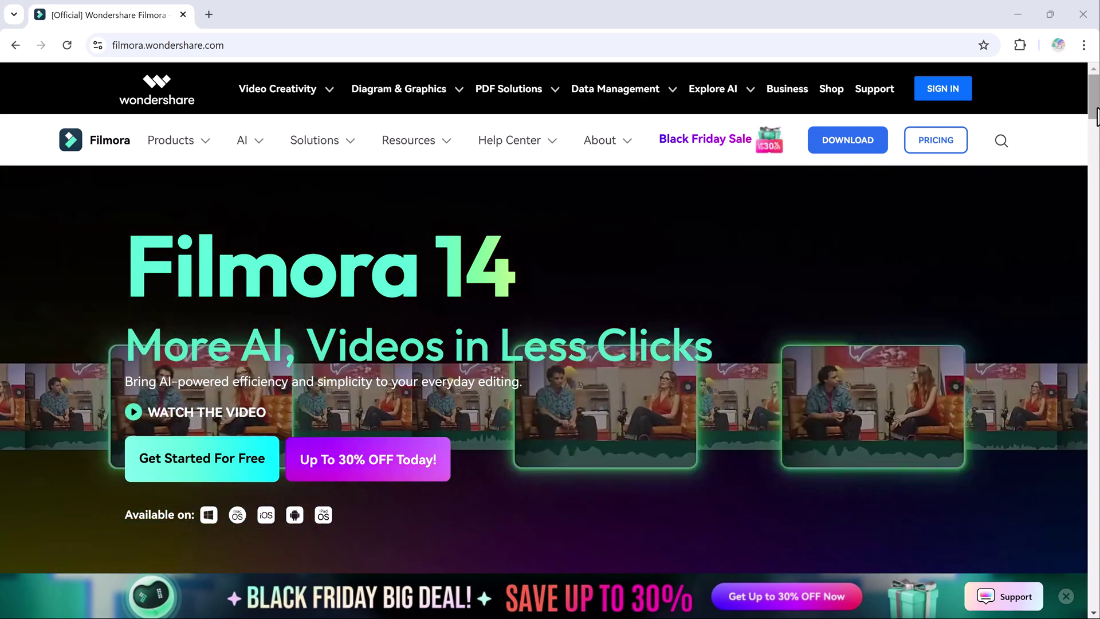
# - Scroll the filmora.wondershare.com homepage down to the Get Started With Filmora Today section
pyautogui.scroll(-3, 1096, 115)
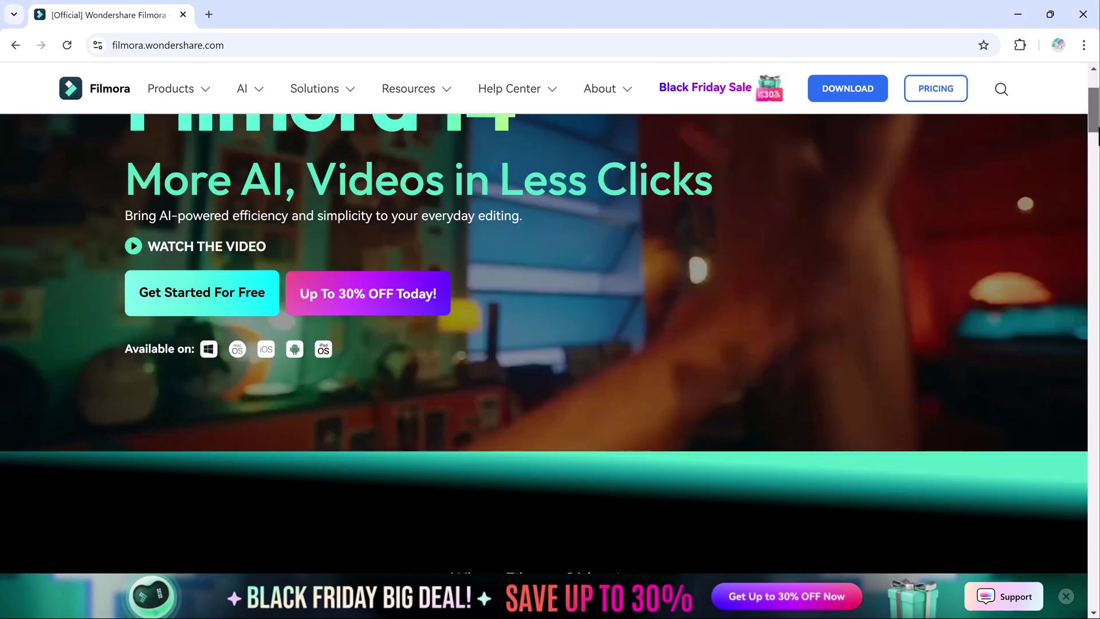
pyautogui.scroll(-5, 1098, 138)
pyautogui.scroll(-1, 1098, 166)
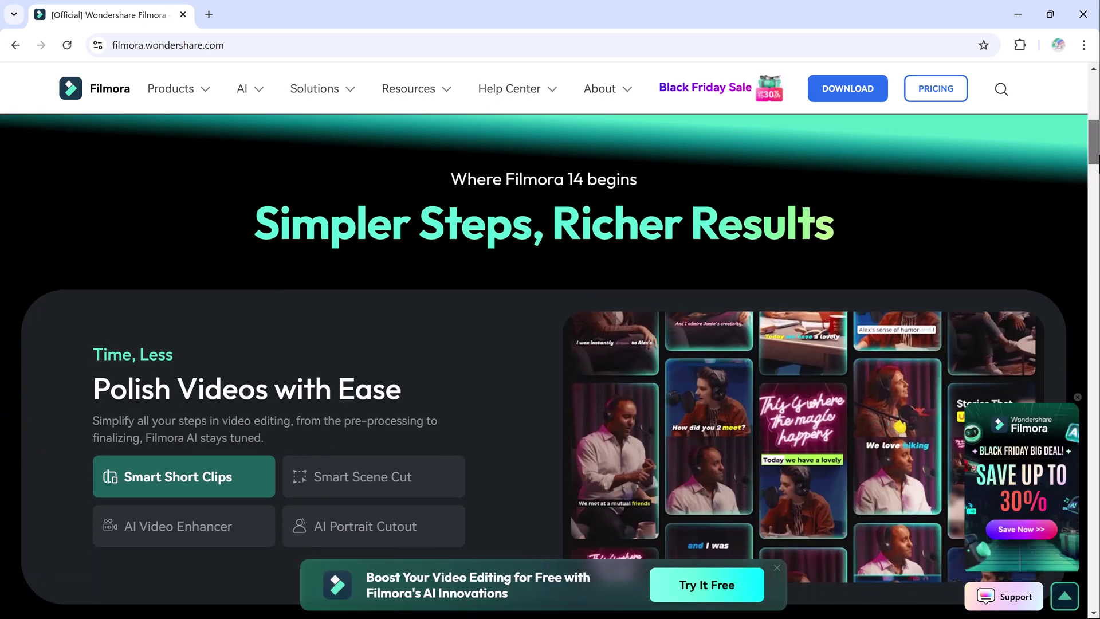
pyautogui.scroll(-1, 1098, 166)
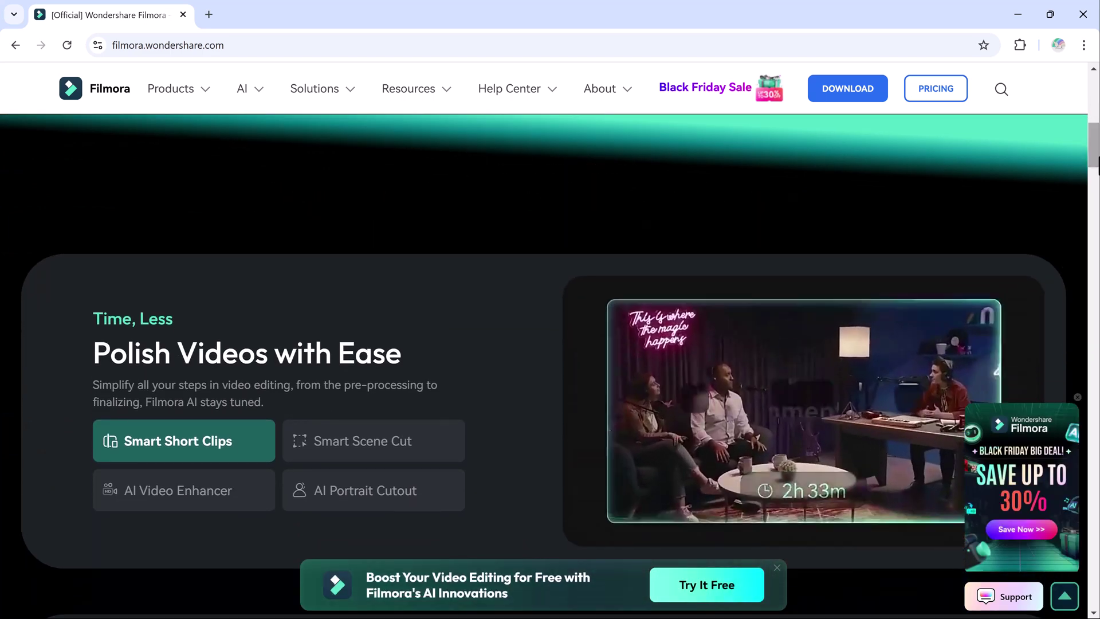
pyautogui.scroll(-1, 1098, 167)
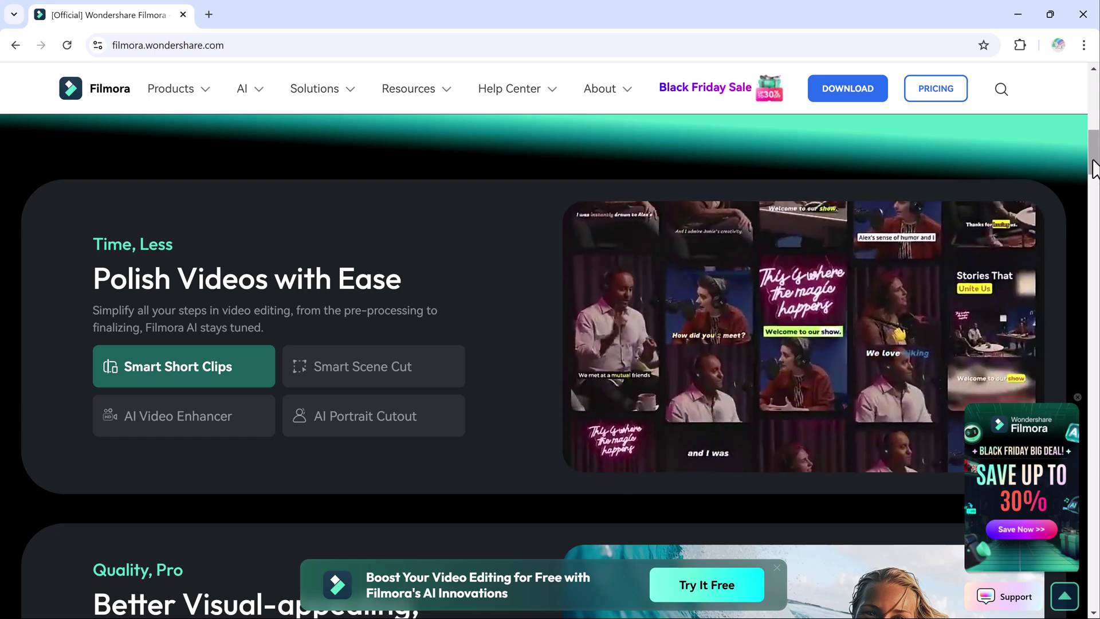
pyautogui.scroll(-2, 1095, 169)
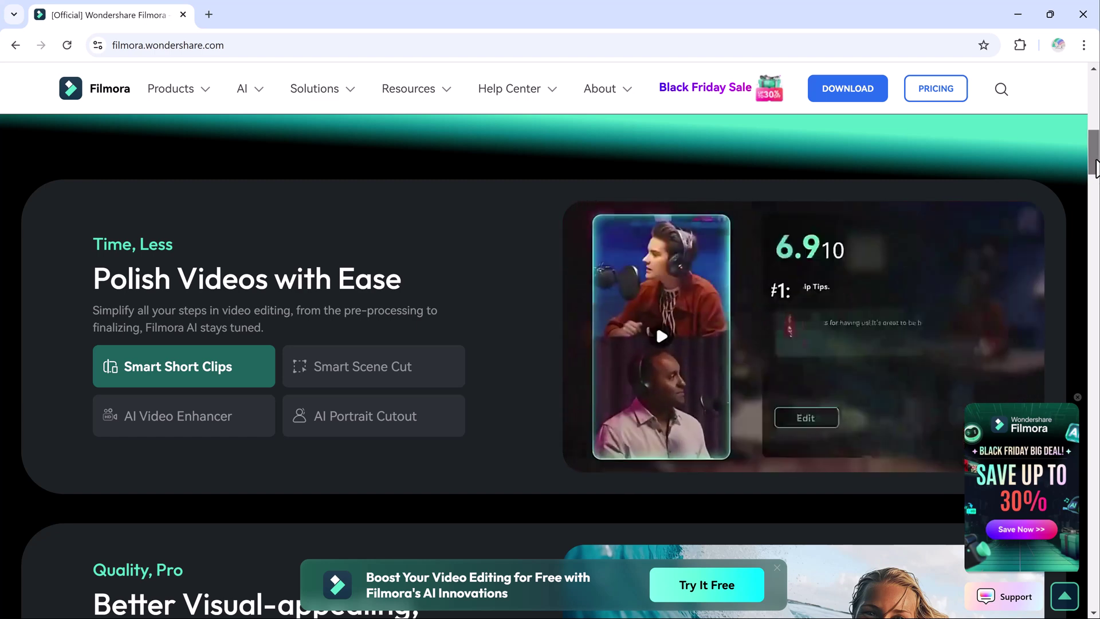
pyautogui.moveTo(1098, 192); pyautogui.dragTo(1098, 281)
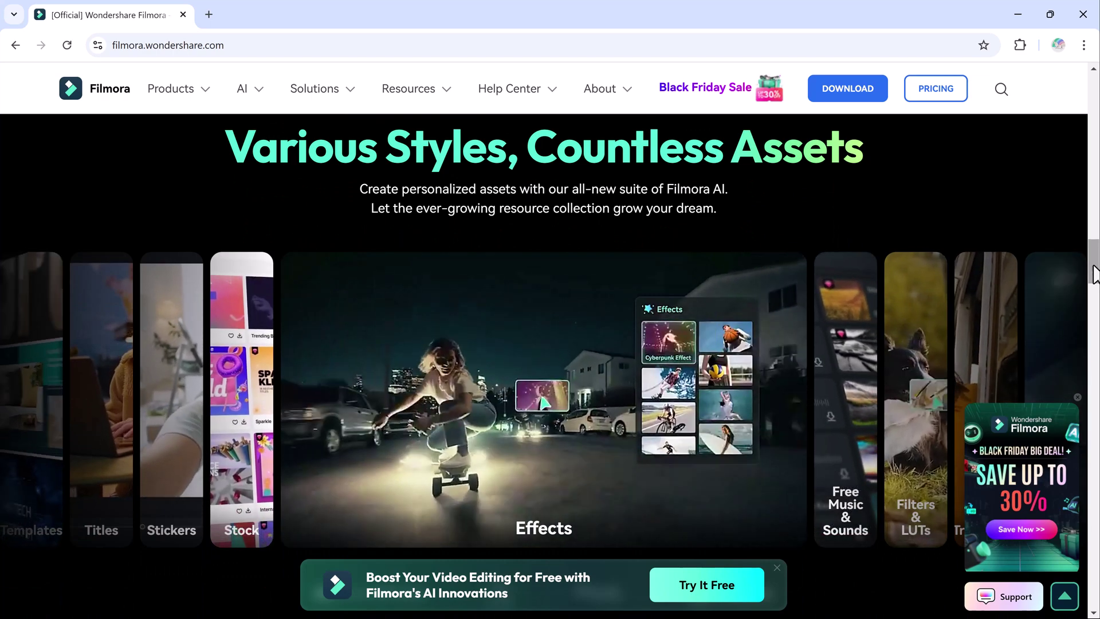
pyautogui.moveTo(1095, 273); pyautogui.dragTo(1097, 331)
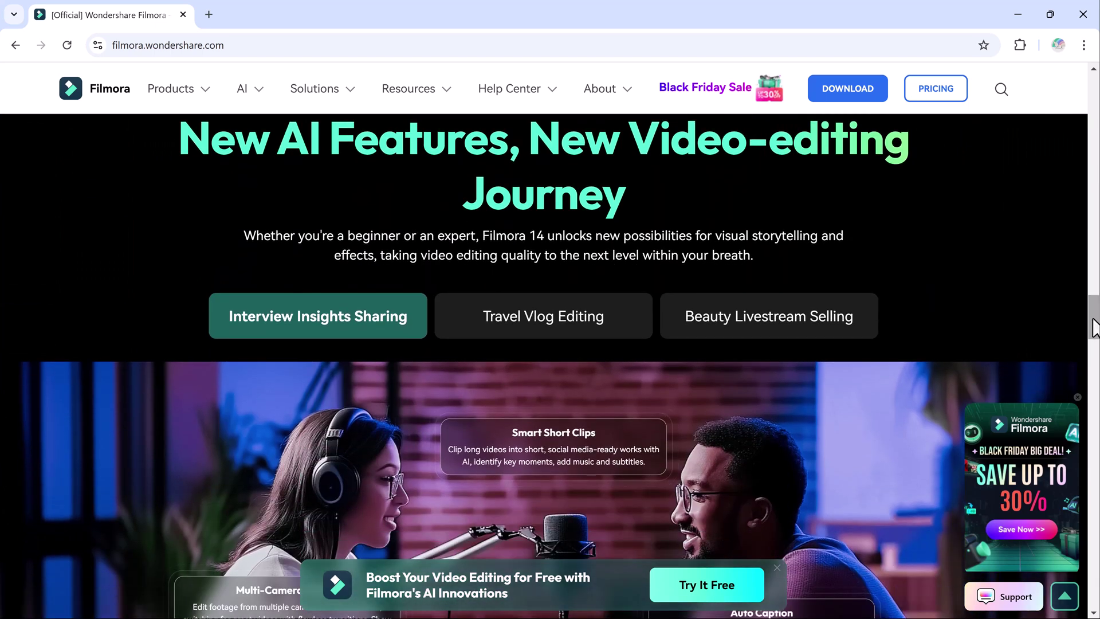
pyautogui.moveTo(1096, 328); pyautogui.dragTo(1097, 442)
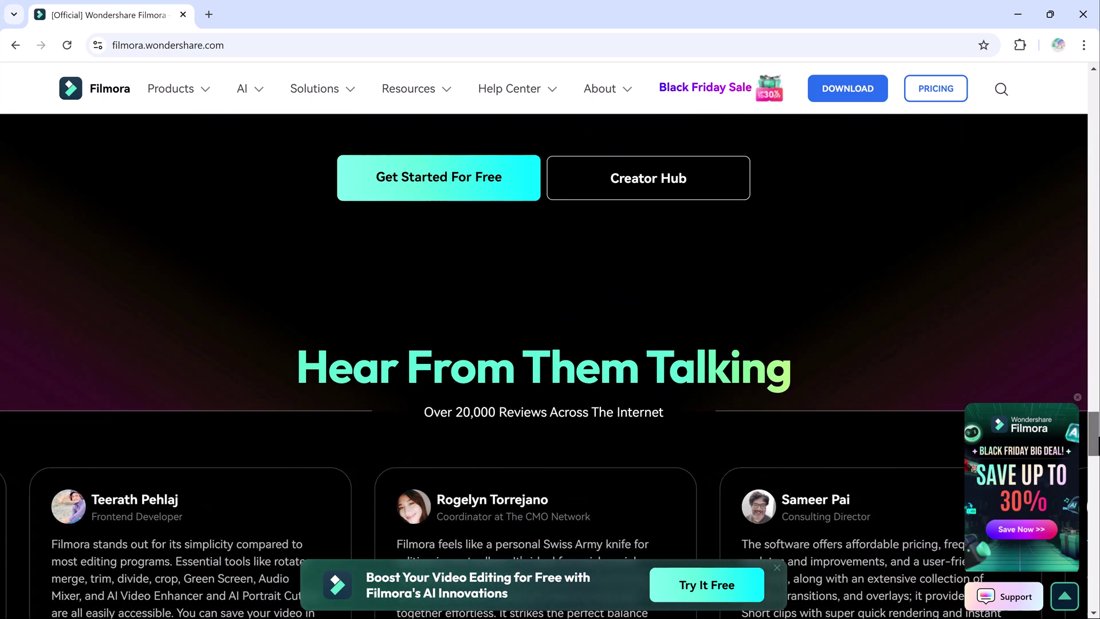
pyautogui.moveTo(1097, 442)
pyautogui.mouseDown()
pyautogui.moveTo(1097, 567)
pyautogui.moveTo(1097, 557)
pyautogui.mouseUp()
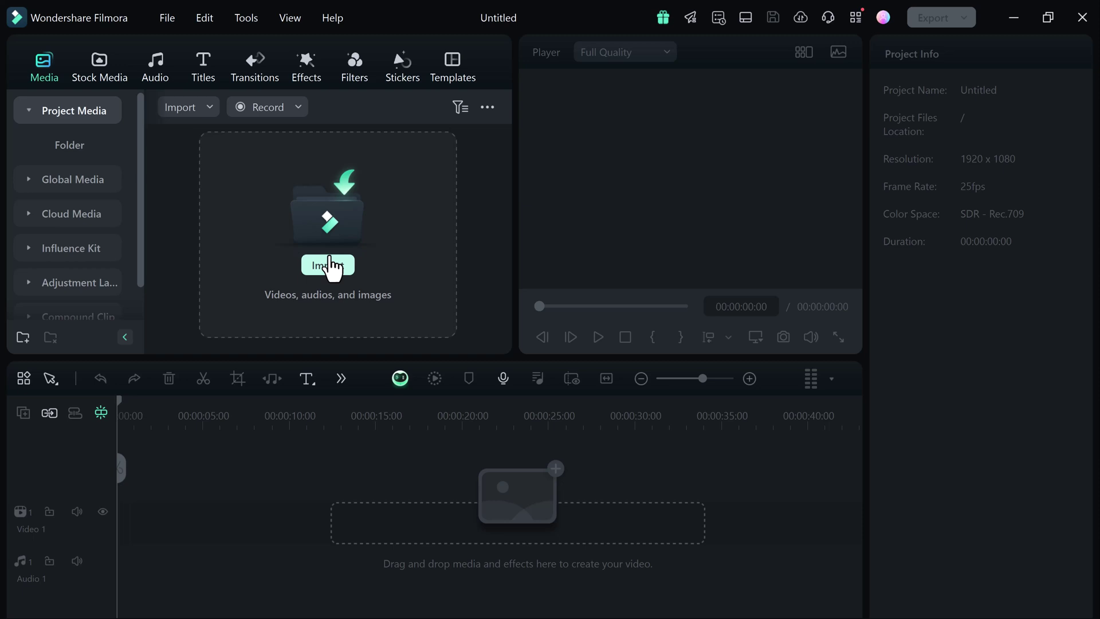
# - Import the four Desktop MP4 clips, including the river and field videos, into the media library
pyautogui.click(330, 261)
pyautogui.keyDown('ctrl'); pyautogui.click(257, 169); pyautogui.keyUp('ctrl')
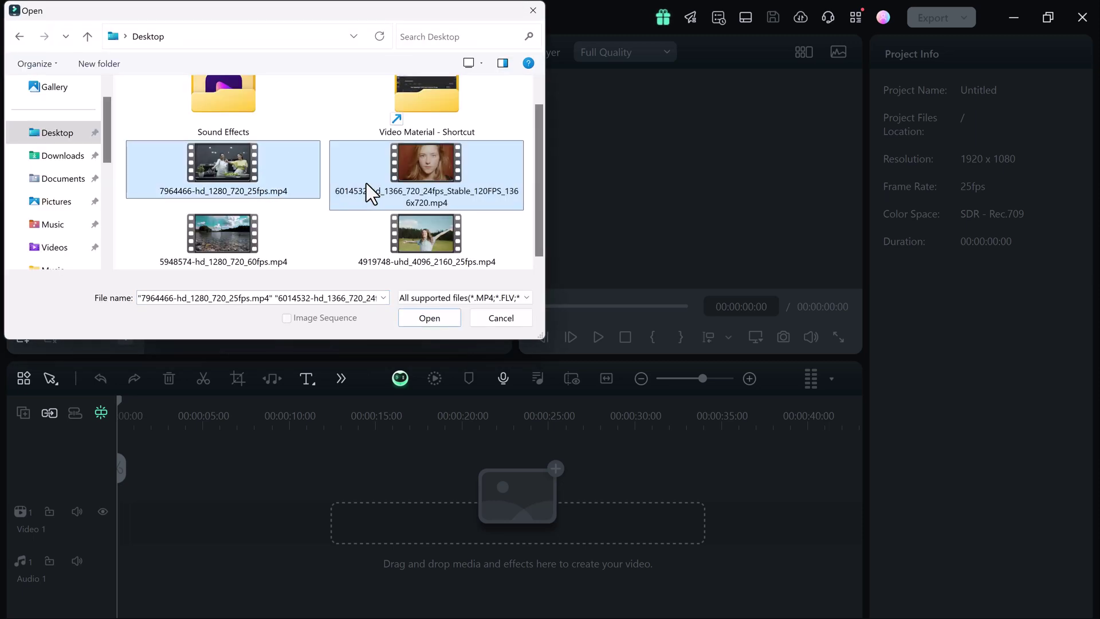
pyautogui.keyDown('ctrl'); pyautogui.click(366, 183); pyautogui.keyUp('ctrl')
pyautogui.keyDown('ctrl'); pyautogui.click(265, 237); pyautogui.keyUp('ctrl')
pyautogui.keyDown('ctrl'); pyautogui.click(404, 245); pyautogui.keyUp('ctrl')
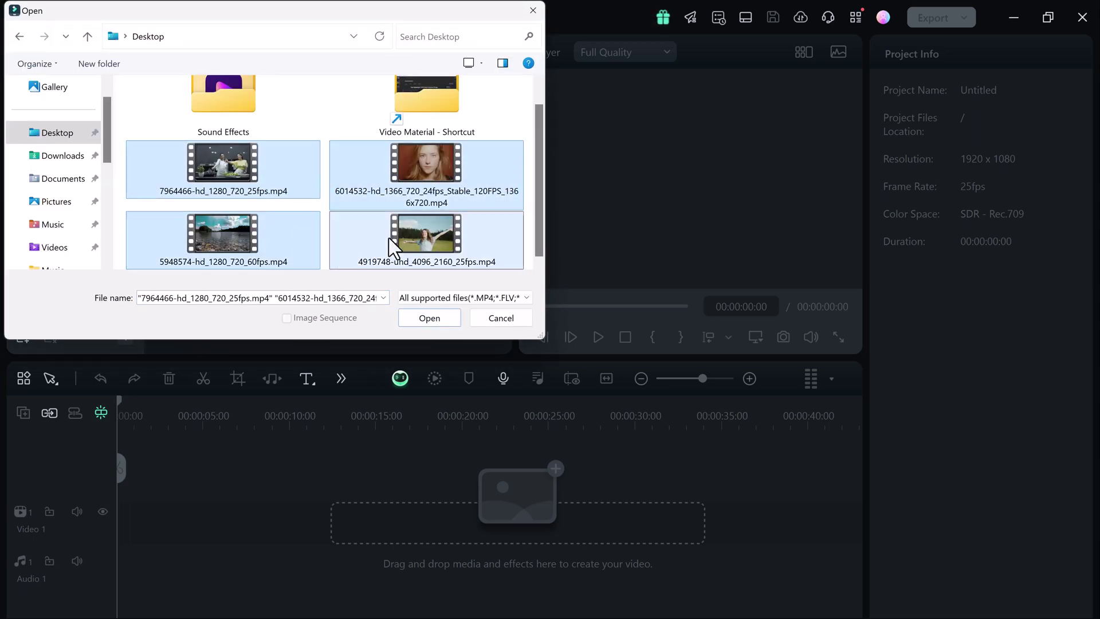
pyautogui.click(429, 319)
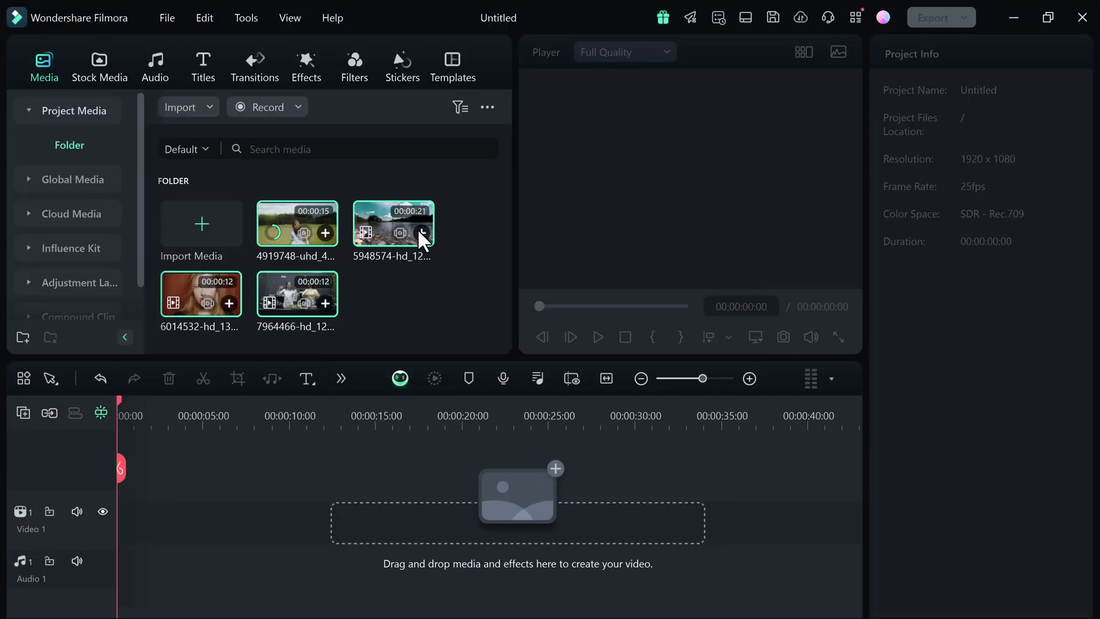
# - Add clips 5948574 and 4919748 to the timeline, matching the project to 4096 x 2160 25fps
pyautogui.click(418, 230)
pyautogui.click(440, 344)
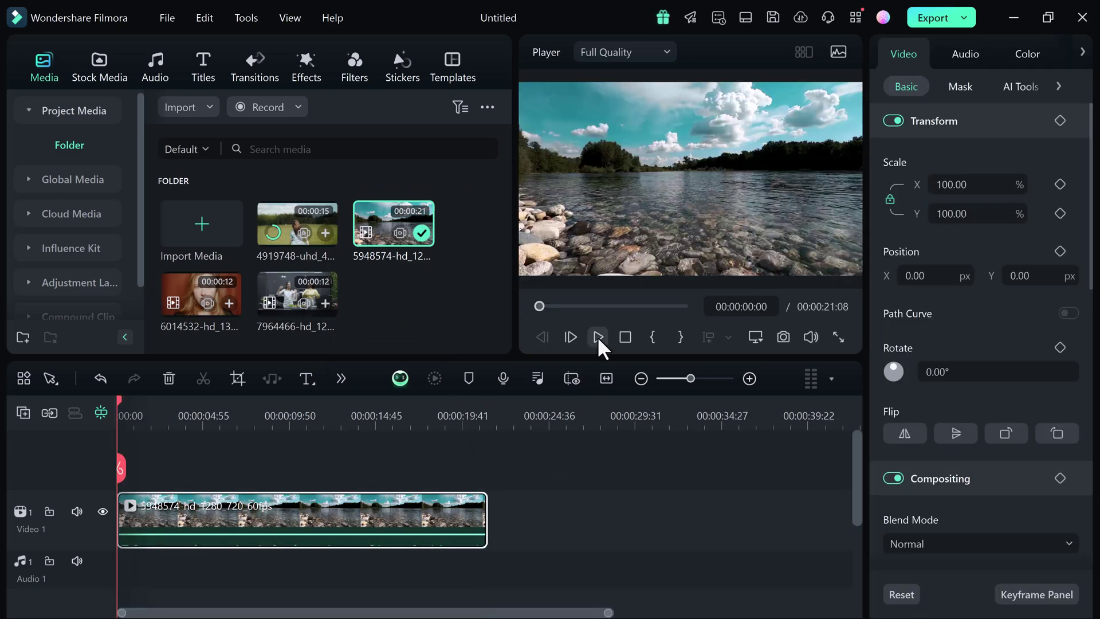
pyautogui.click(597, 336)
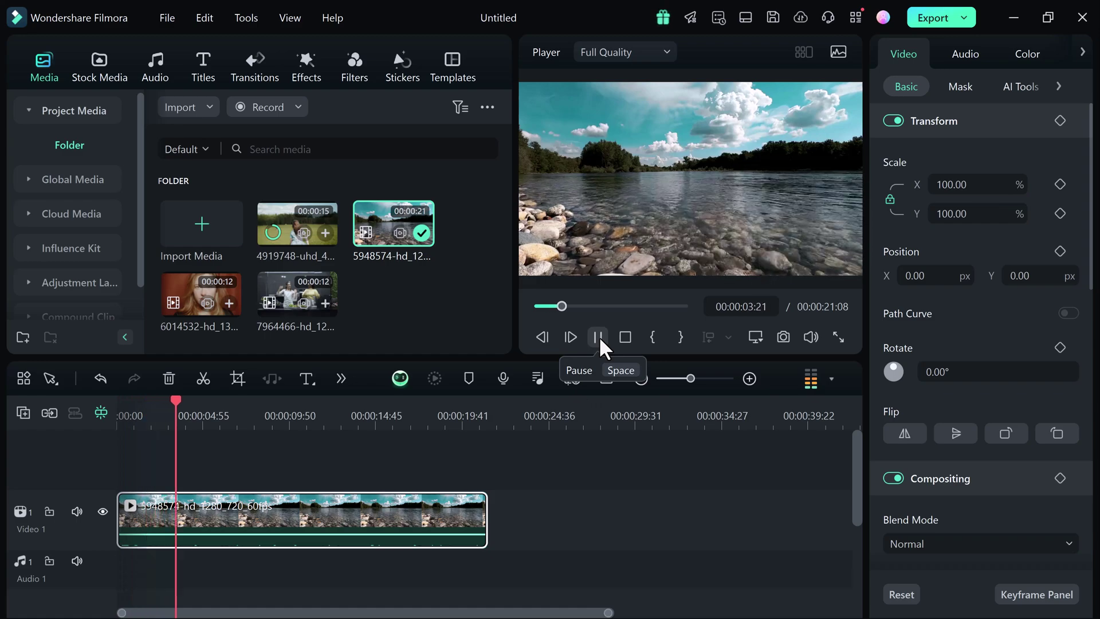
pyautogui.click(324, 232)
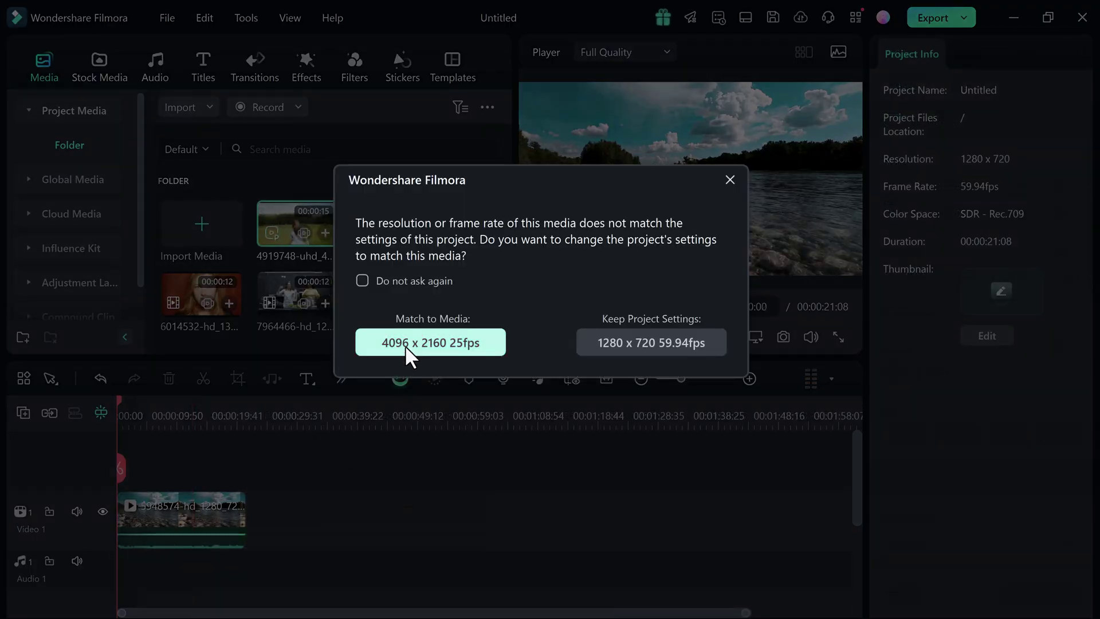
pyautogui.click(404, 345)
pyautogui.click(598, 337)
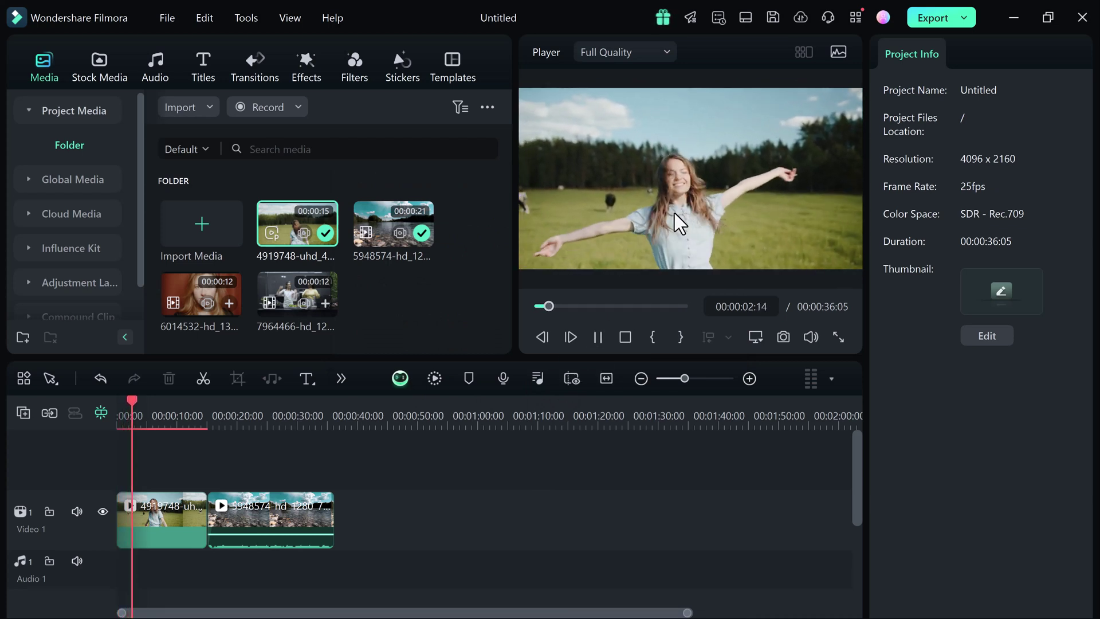
# - Zoom the timeline in and split the field clip at 00:00:05:02 and 00:00:07:22
pyautogui.click(594, 335)
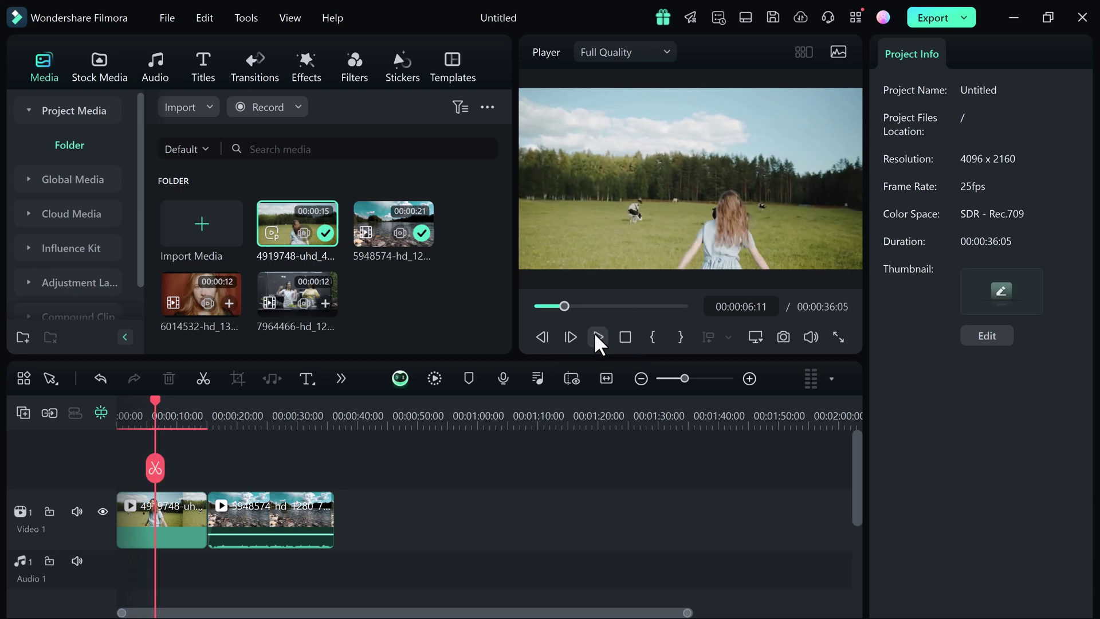
pyautogui.click(699, 378)
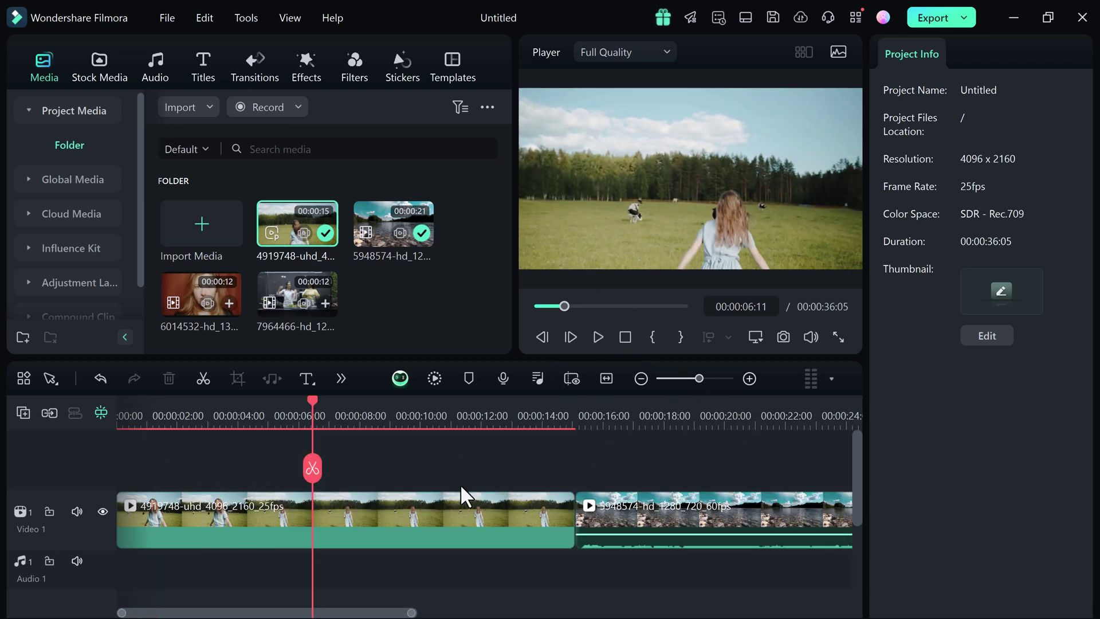
pyautogui.click(387, 510)
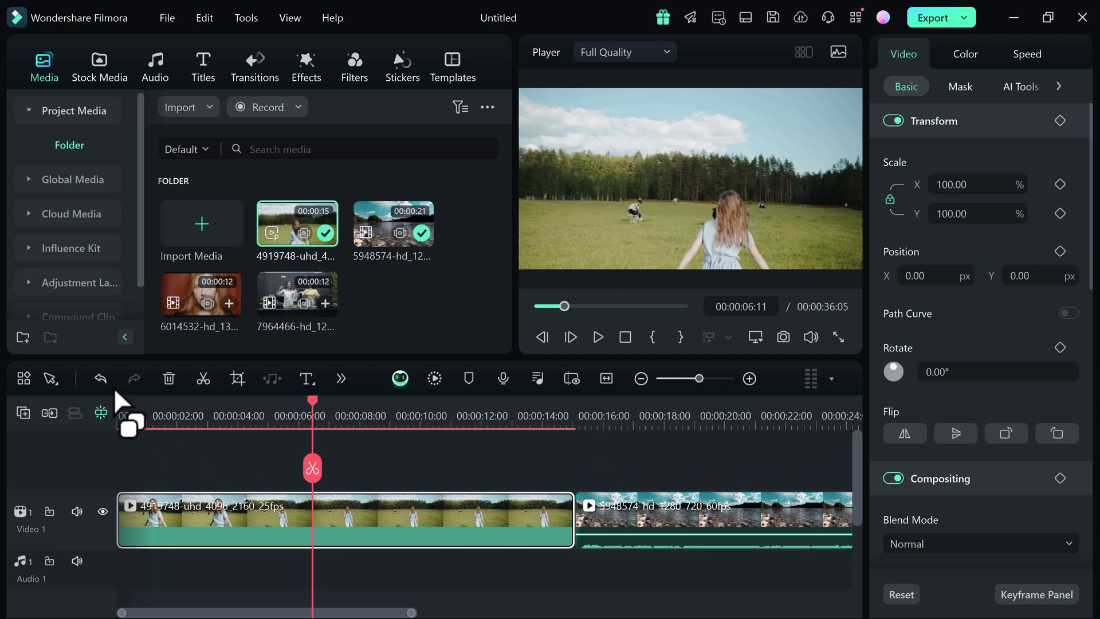
pyautogui.click(182, 404)
pyautogui.click(215, 505)
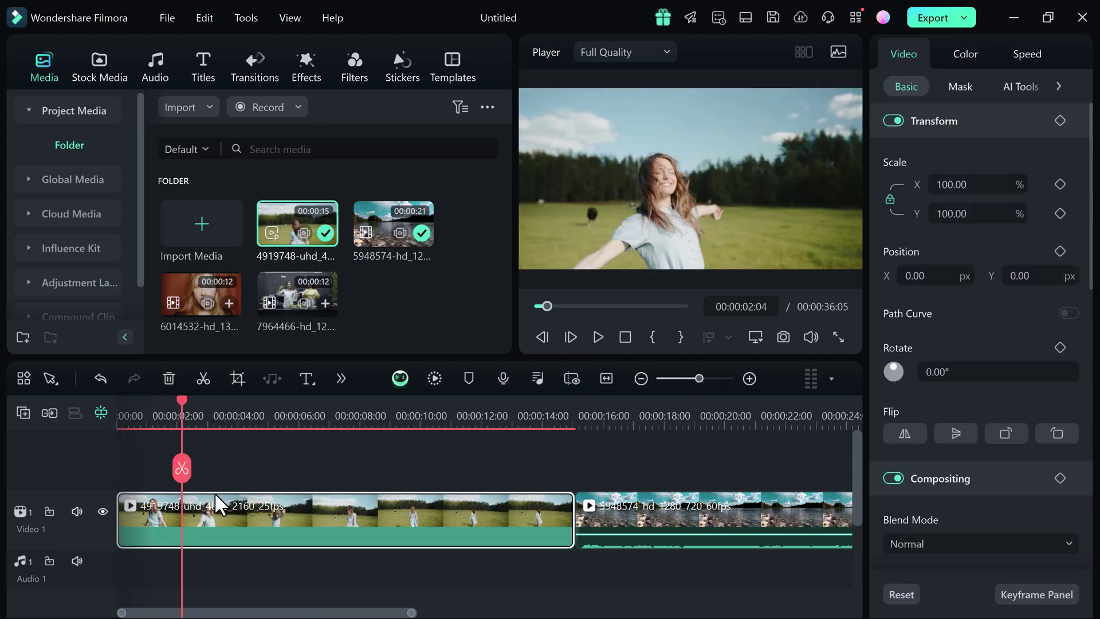
pyautogui.click(271, 400)
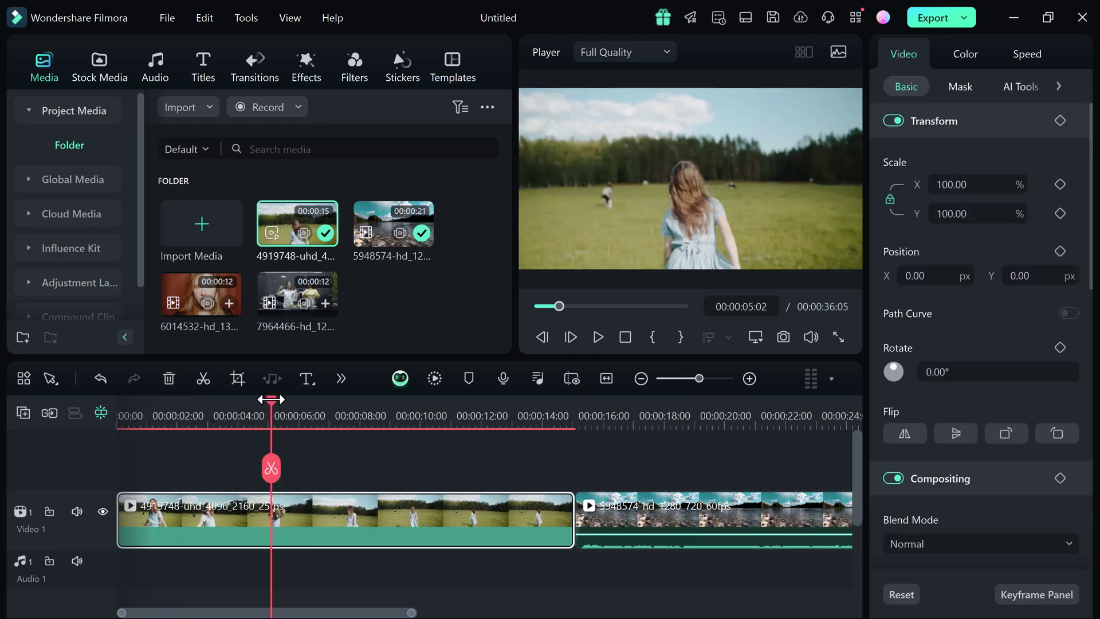
pyautogui.click(204, 377)
pyautogui.moveTo(271, 400); pyautogui.dragTo(355, 405)
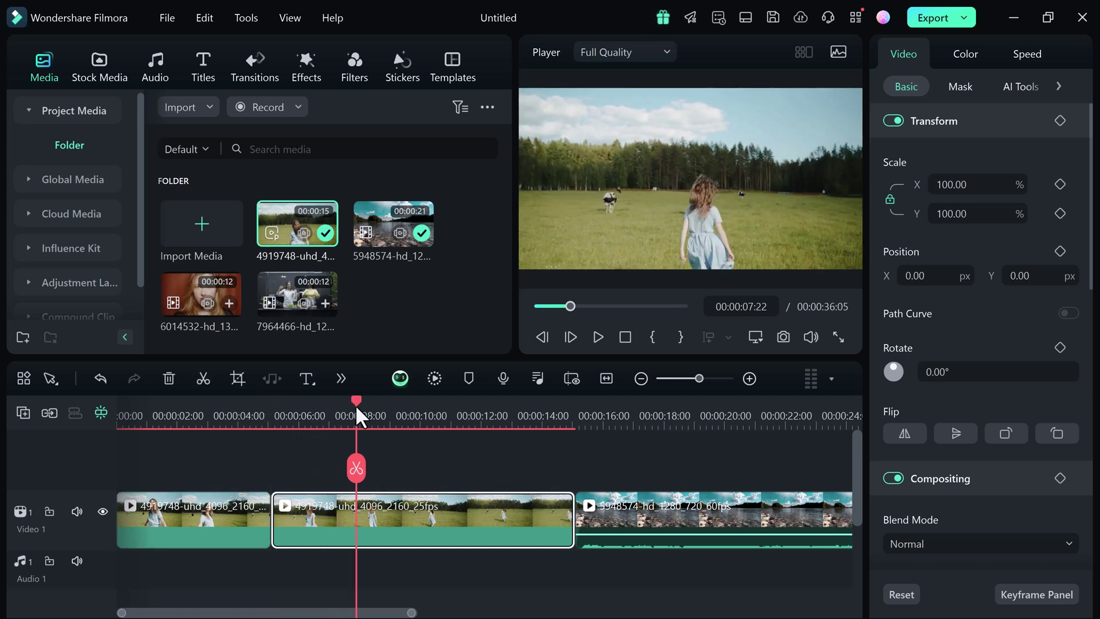
pyautogui.click(204, 379)
pyautogui.click(304, 510)
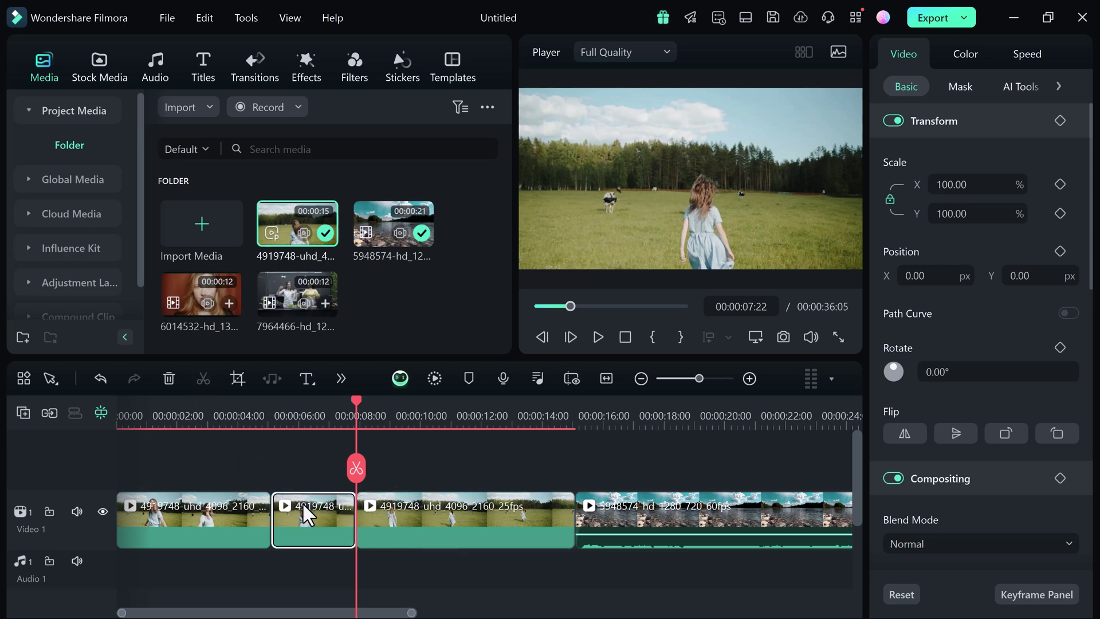
# - Delete the short middle piece and split the next field clip at 00:00:10:03
pyautogui.rightClick(302, 510)
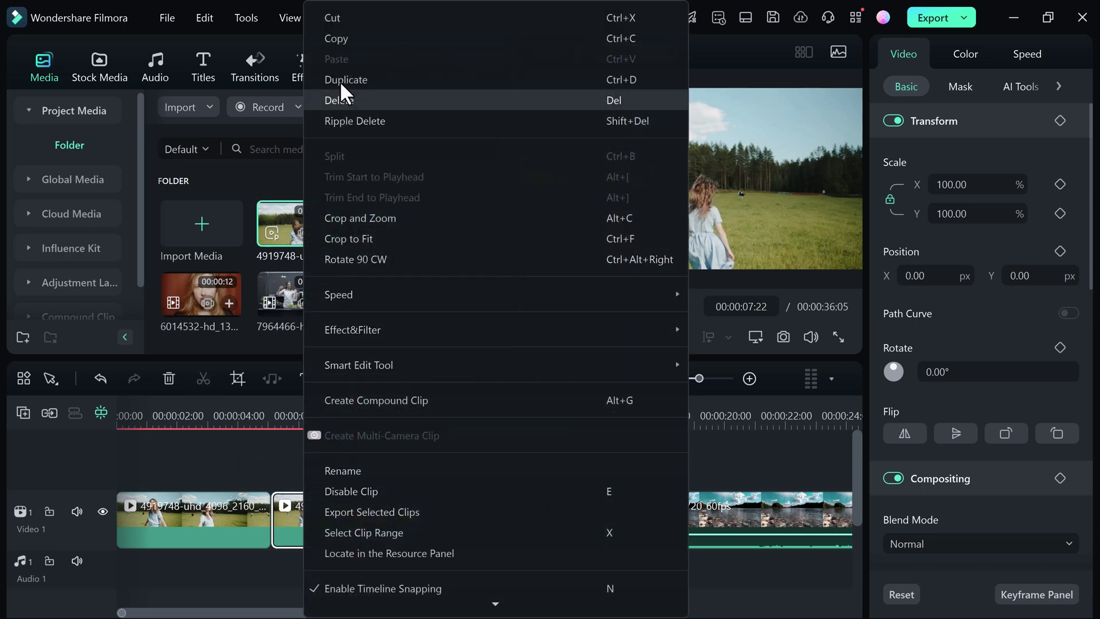
pyautogui.click(342, 99)
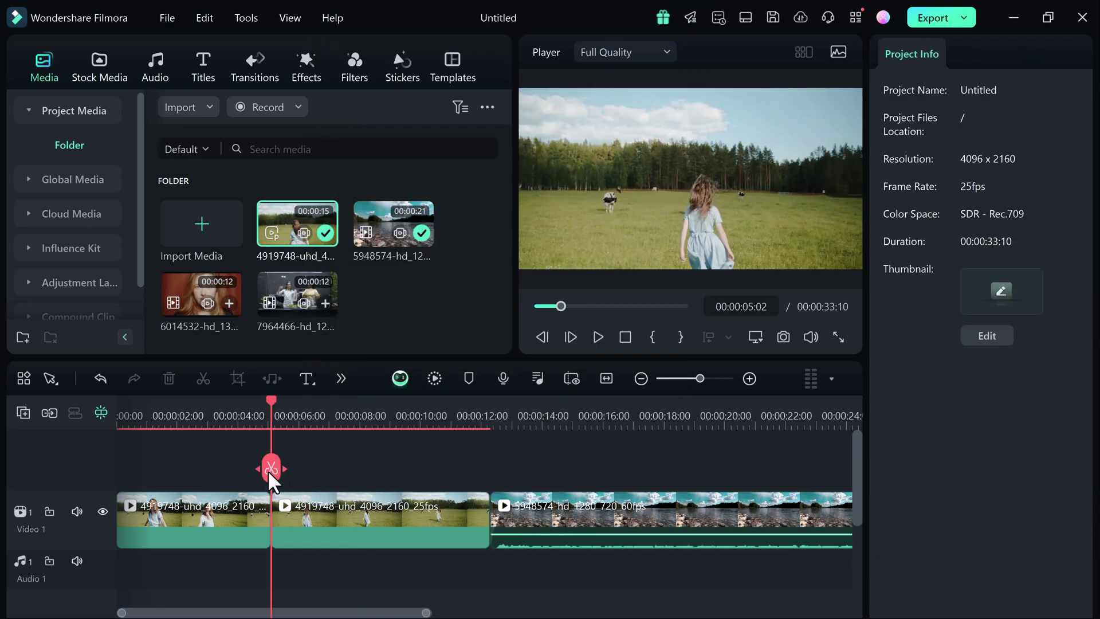
pyautogui.moveTo(271, 400); pyautogui.dragTo(424, 401)
pyautogui.click(373, 506)
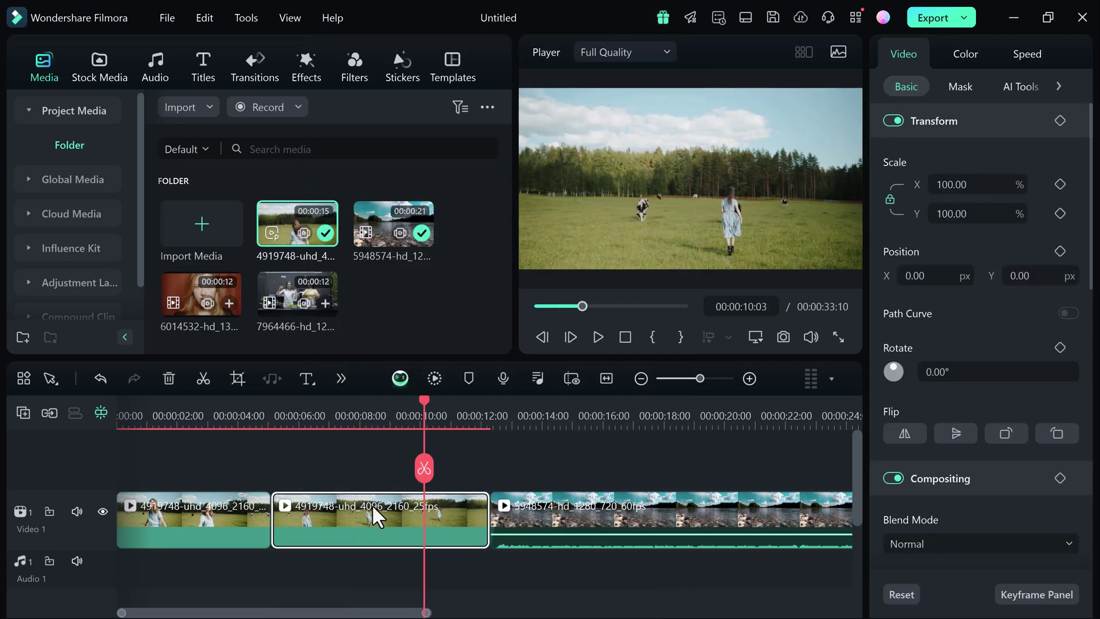
pyautogui.click(202, 380)
pyautogui.click(459, 519)
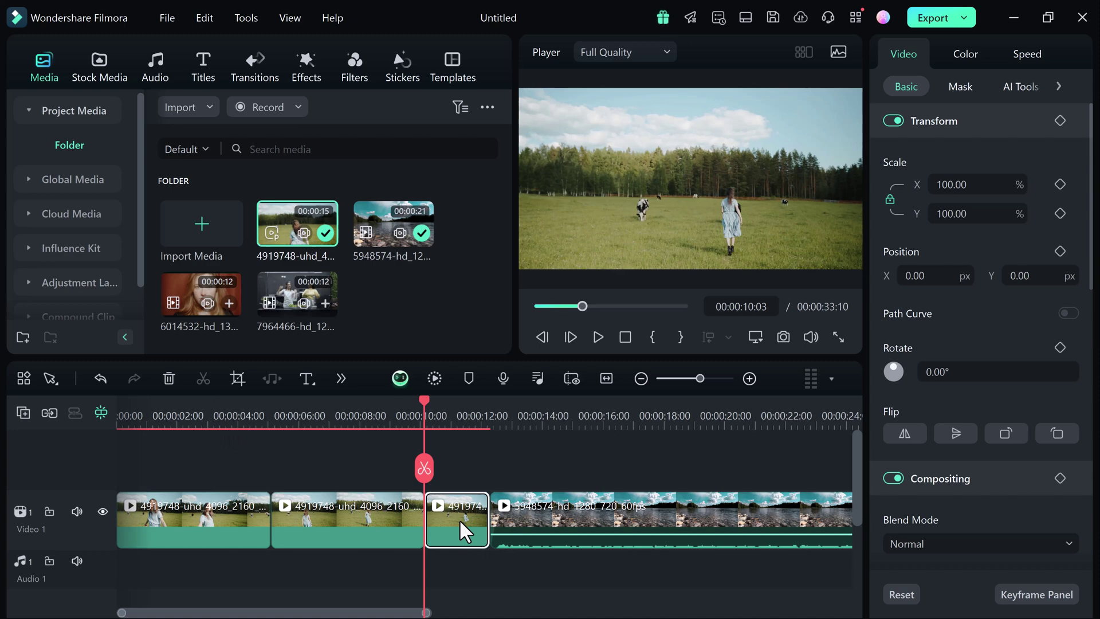
# - Delete the split-off tail and trim the field clip so the river clip follows, totalling 00:00:31:06
pyautogui.press('Delete')
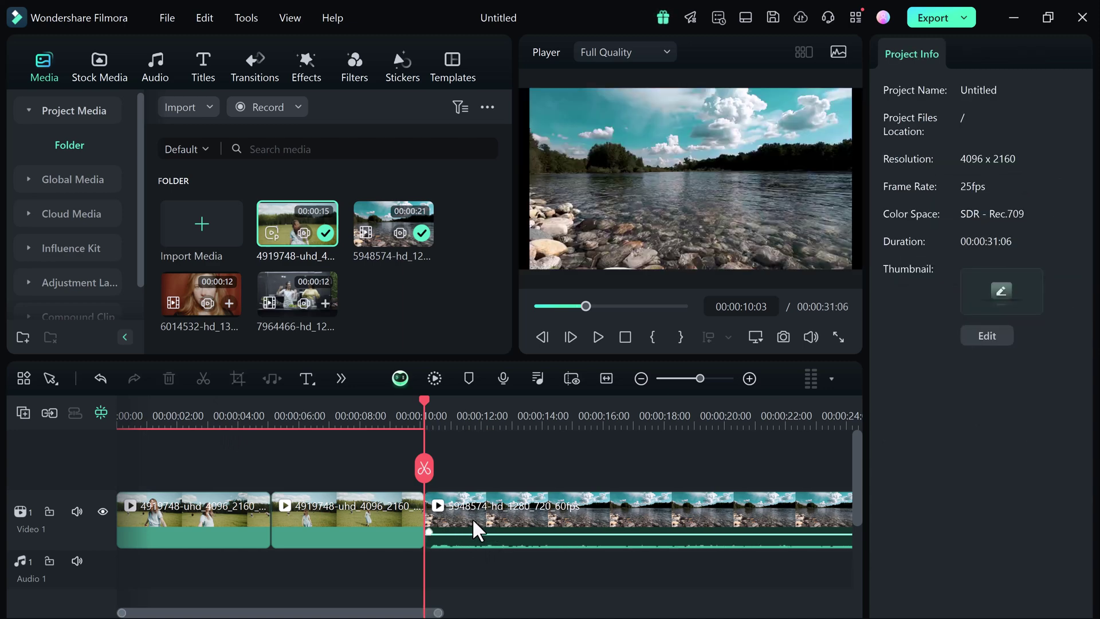
pyautogui.click(472, 518)
pyautogui.click(417, 518)
pyautogui.moveTo(421, 519); pyautogui.dragTo(488, 518)
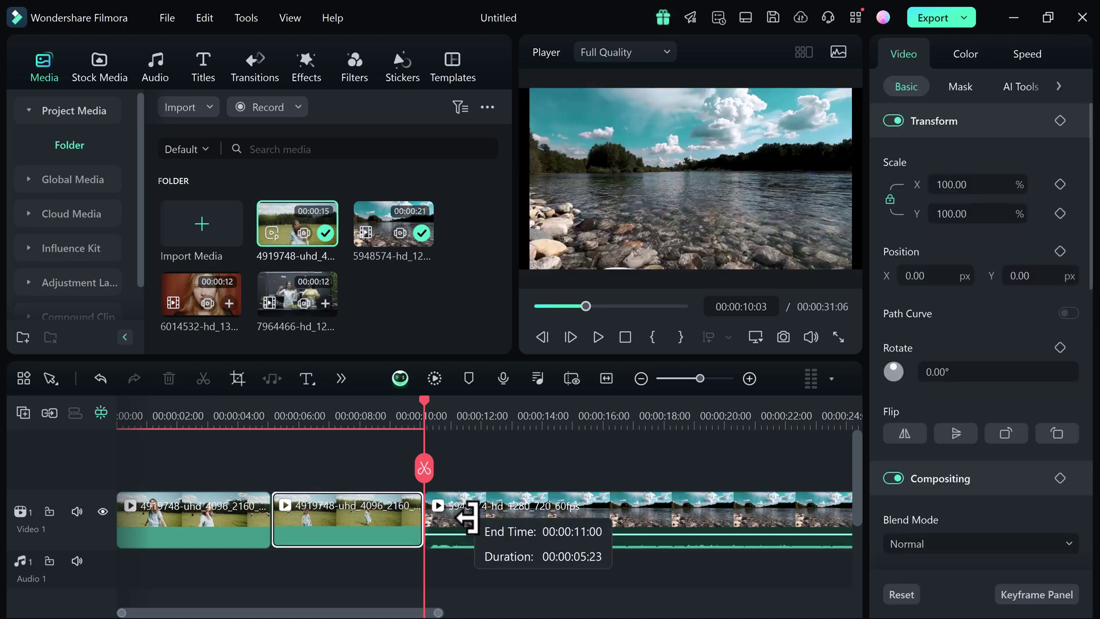
pyautogui.click(500, 466)
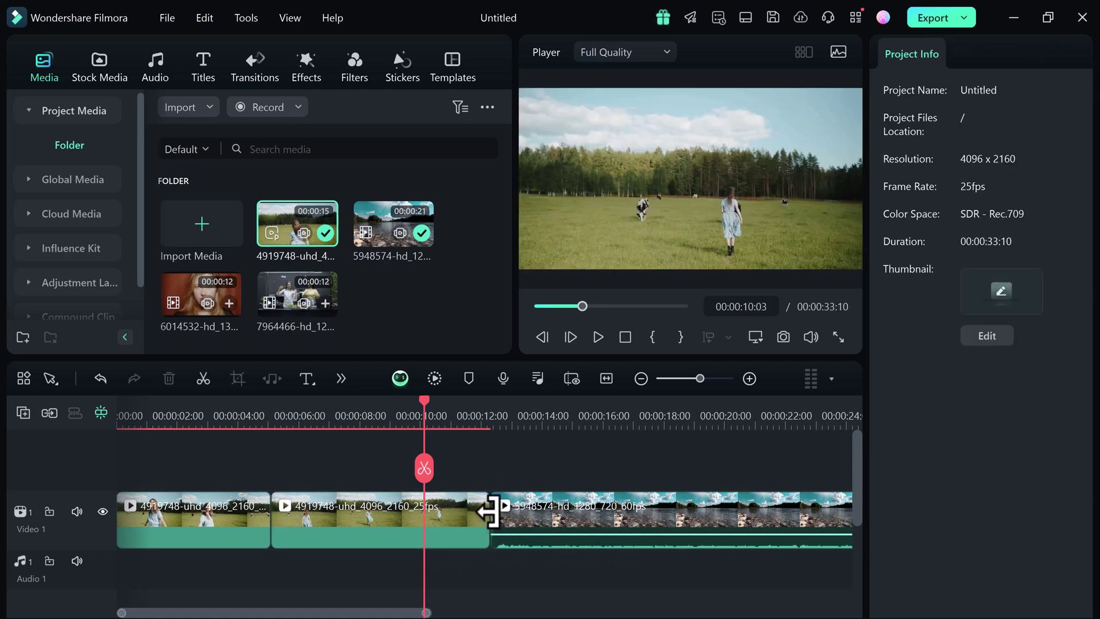
pyautogui.click(484, 507)
pyautogui.click(435, 507)
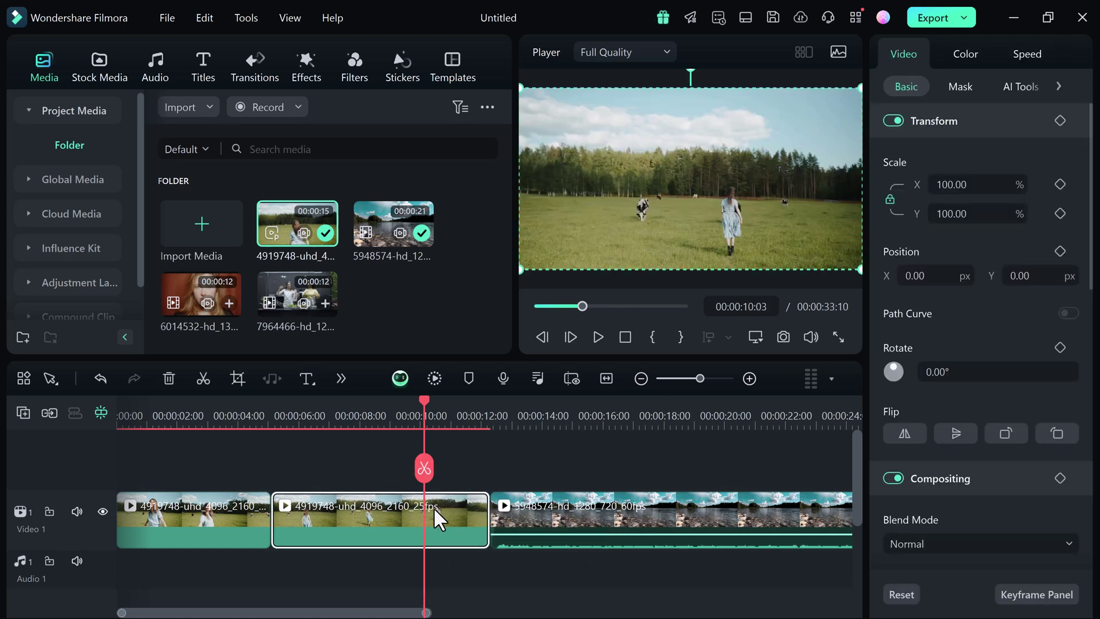
pyautogui.moveTo(489, 516); pyautogui.dragTo(424, 515)
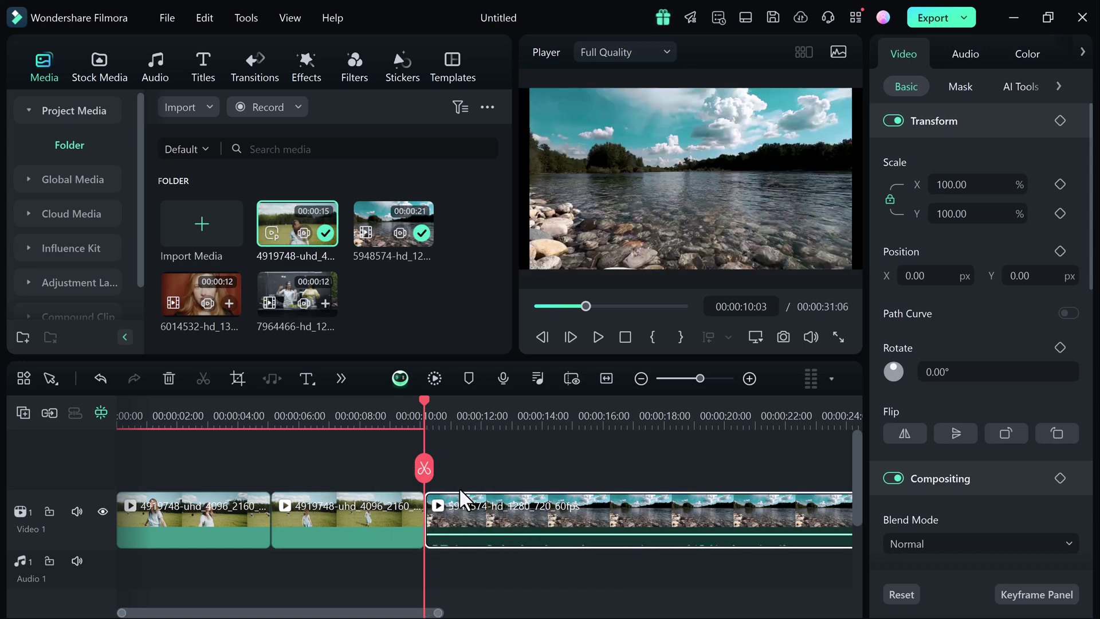
pyautogui.click(459, 487)
pyautogui.click(302, 511)
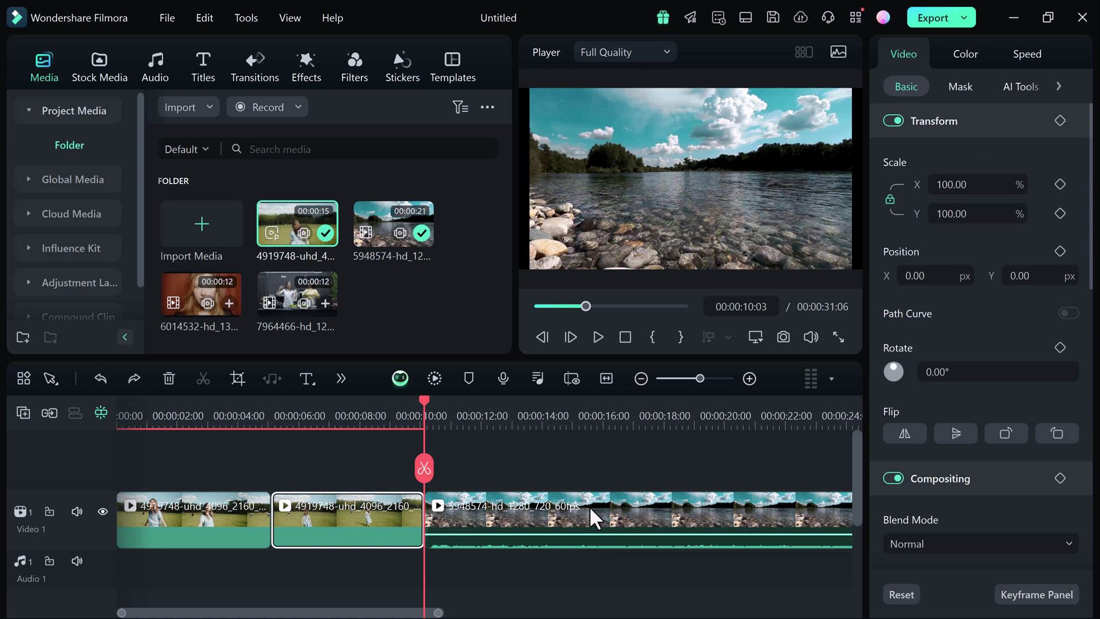
# - Scrub back to about four seconds and play back the cut between the field clips
pyautogui.click(331, 411)
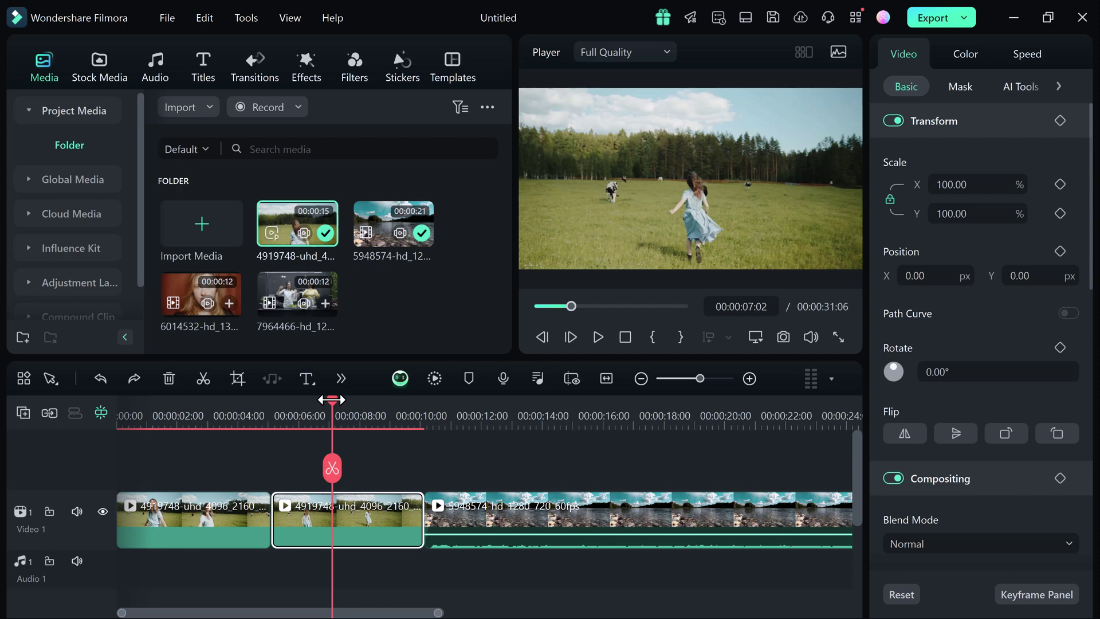
pyautogui.moveTo(331, 399)
pyautogui.mouseDown()
pyautogui.moveTo(219, 404)
pyautogui.moveTo(326, 405)
pyautogui.mouseUp()
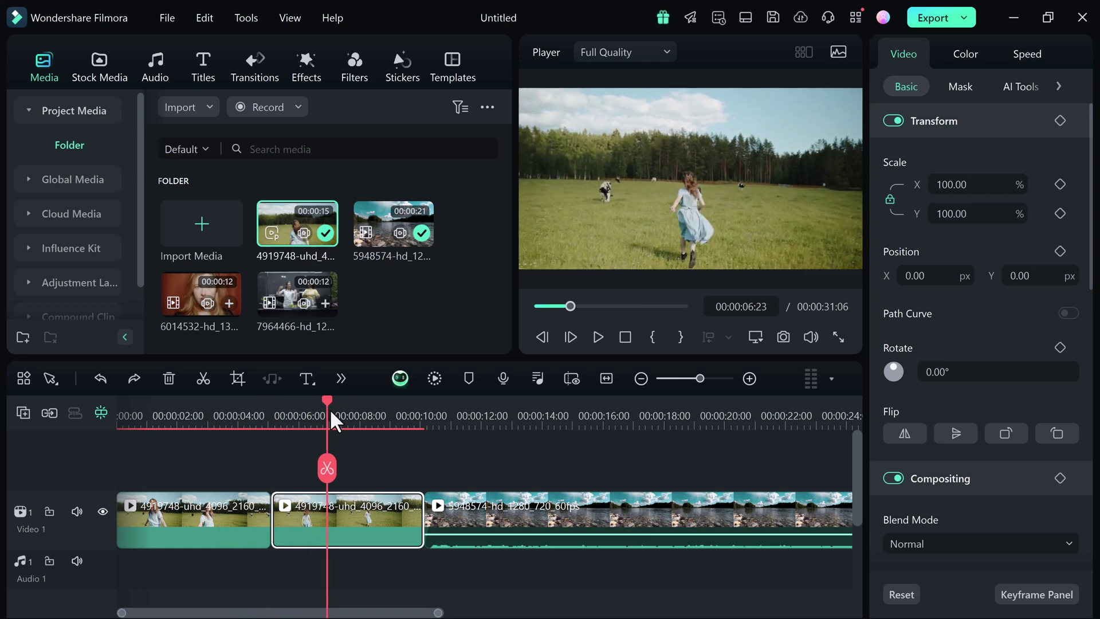
pyautogui.click(292, 408)
pyautogui.moveTo(269, 416); pyautogui.dragTo(245, 421)
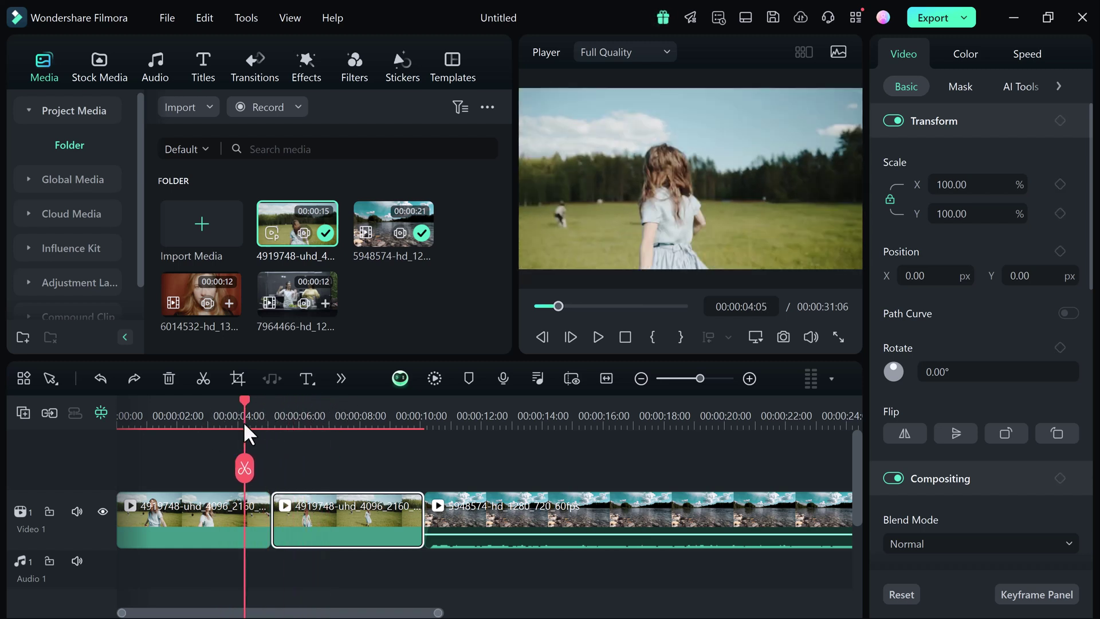
pyautogui.click(598, 336)
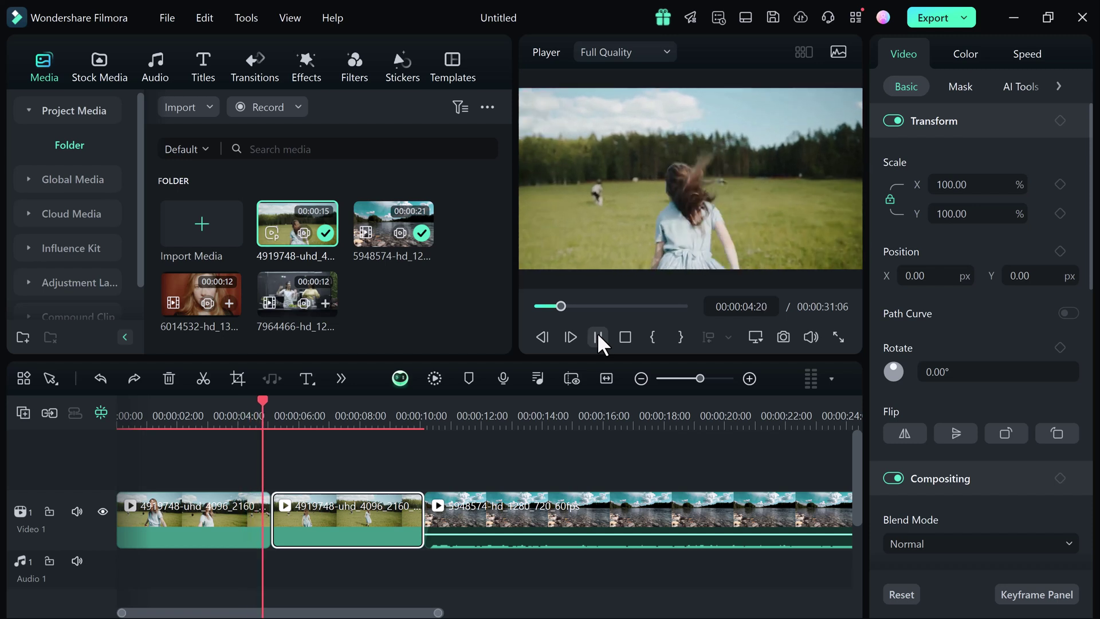
pyautogui.click(597, 336)
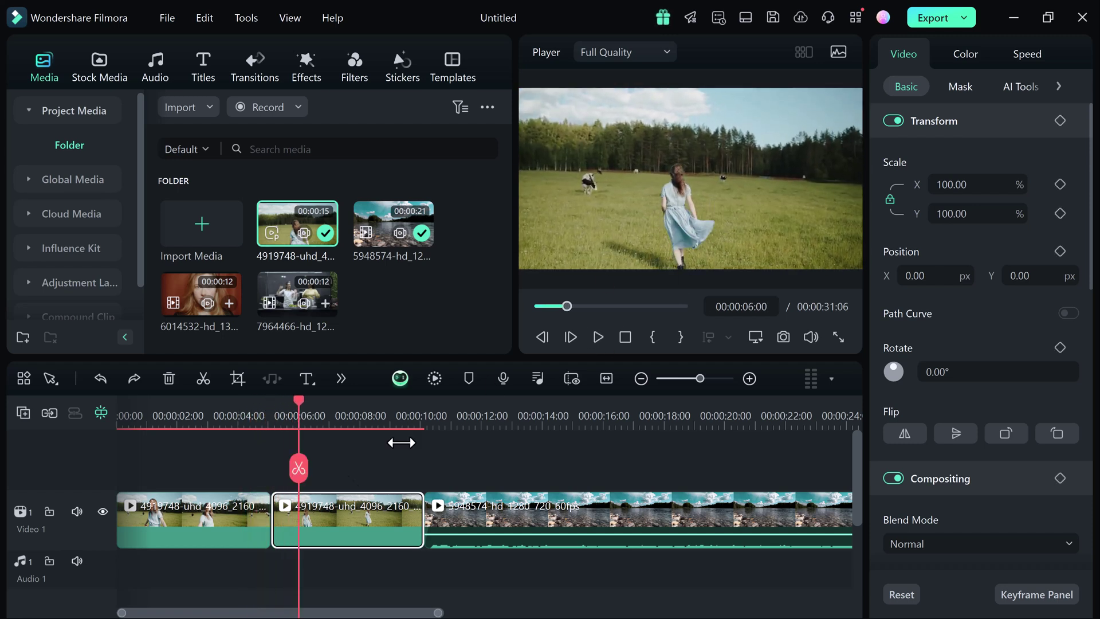
# - Place a shortened Fade transition between the two field clips and preview it
pyautogui.click(98, 75)
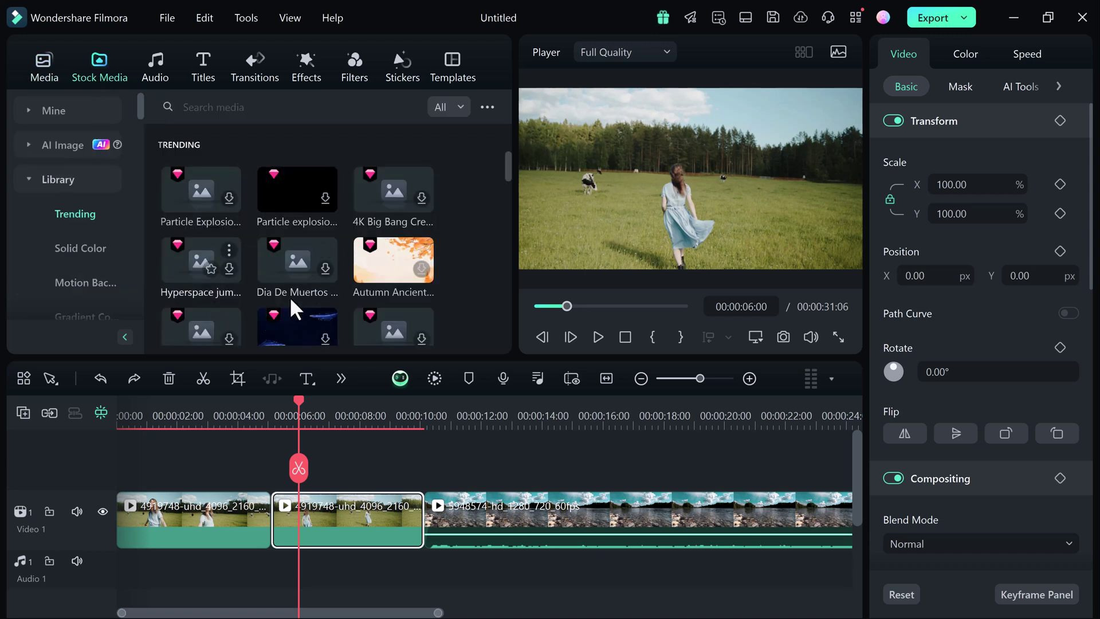
pyautogui.click(154, 68)
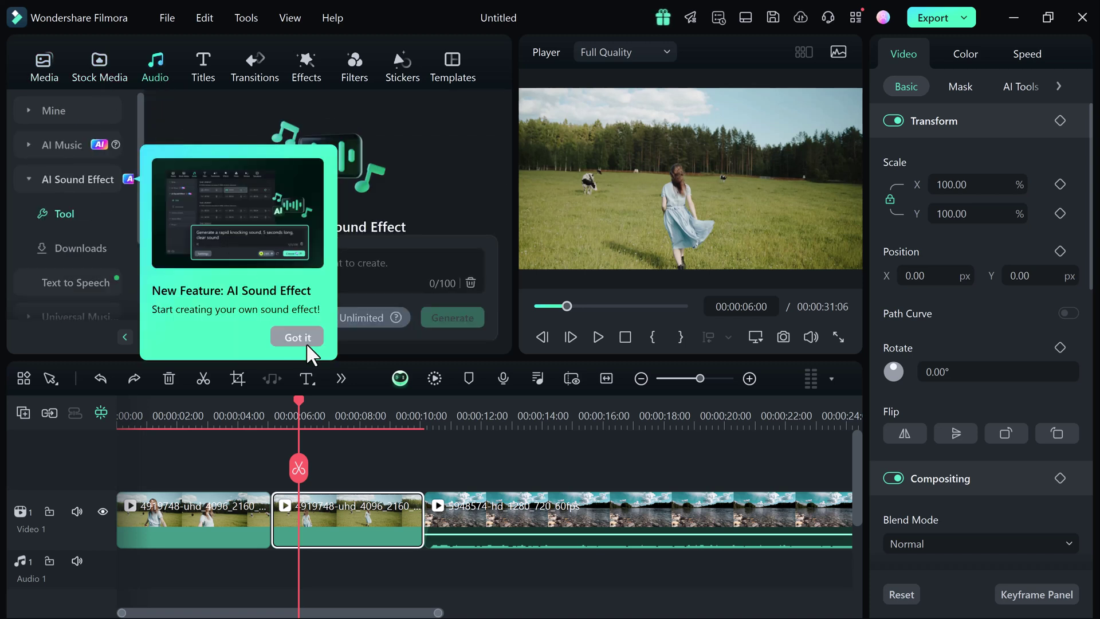
pyautogui.click(306, 339)
pyautogui.click(201, 59)
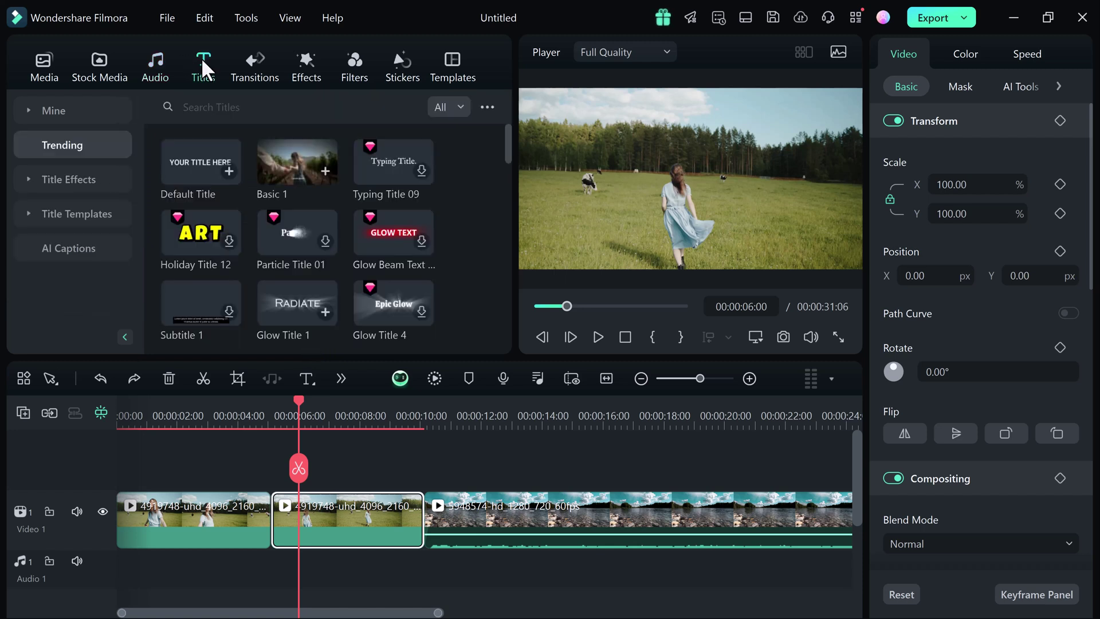
pyautogui.click(259, 74)
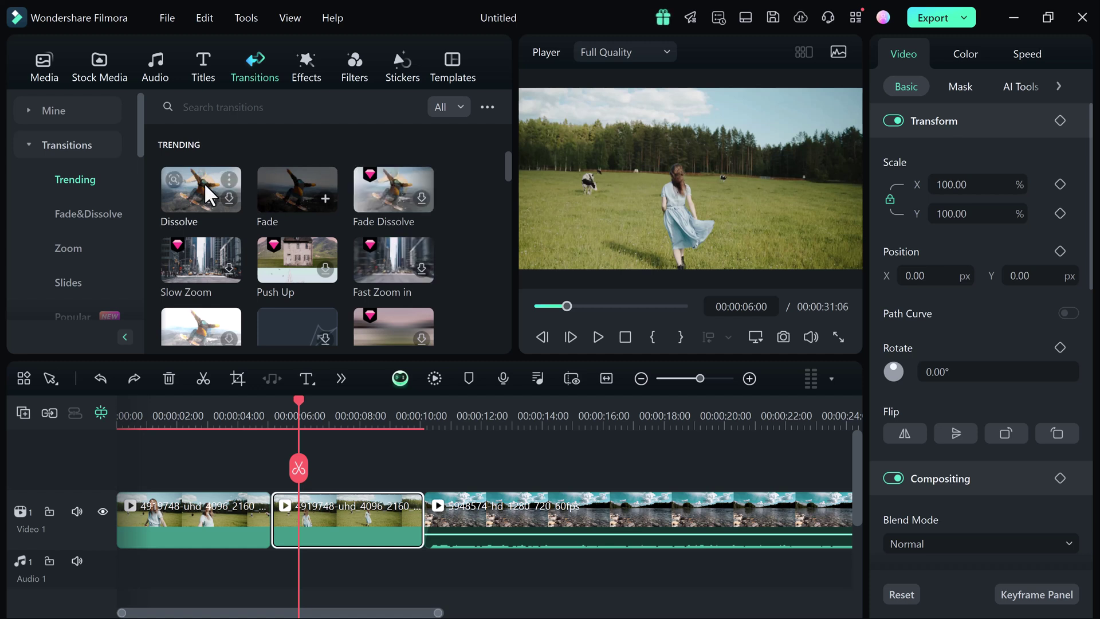
pyautogui.moveTo(297, 189)
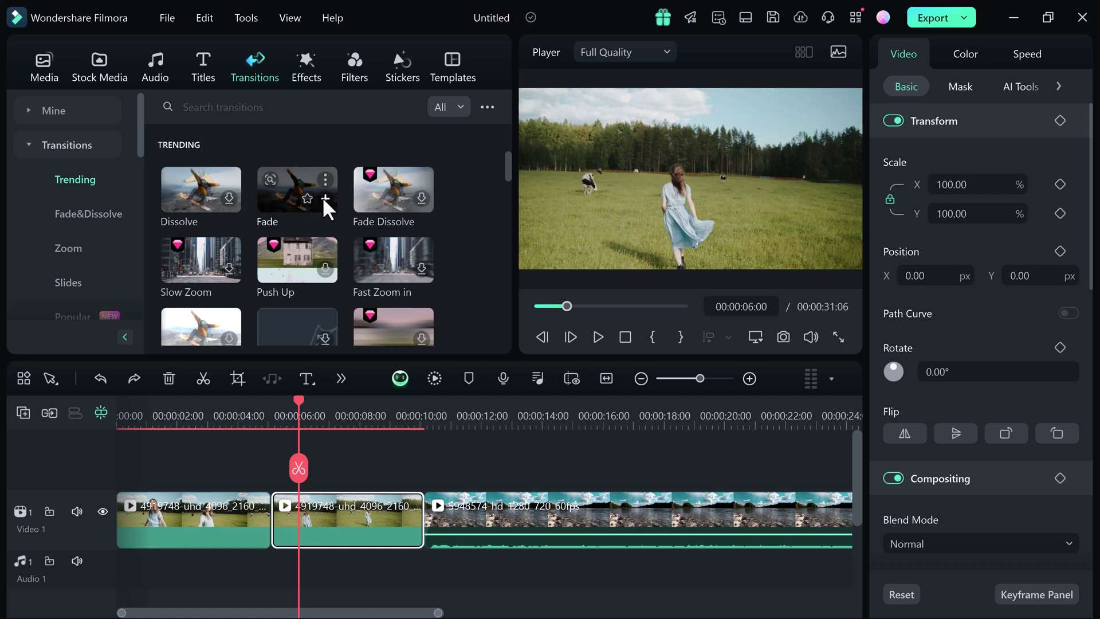
pyautogui.moveTo(322, 205); pyautogui.dragTo(257, 514)
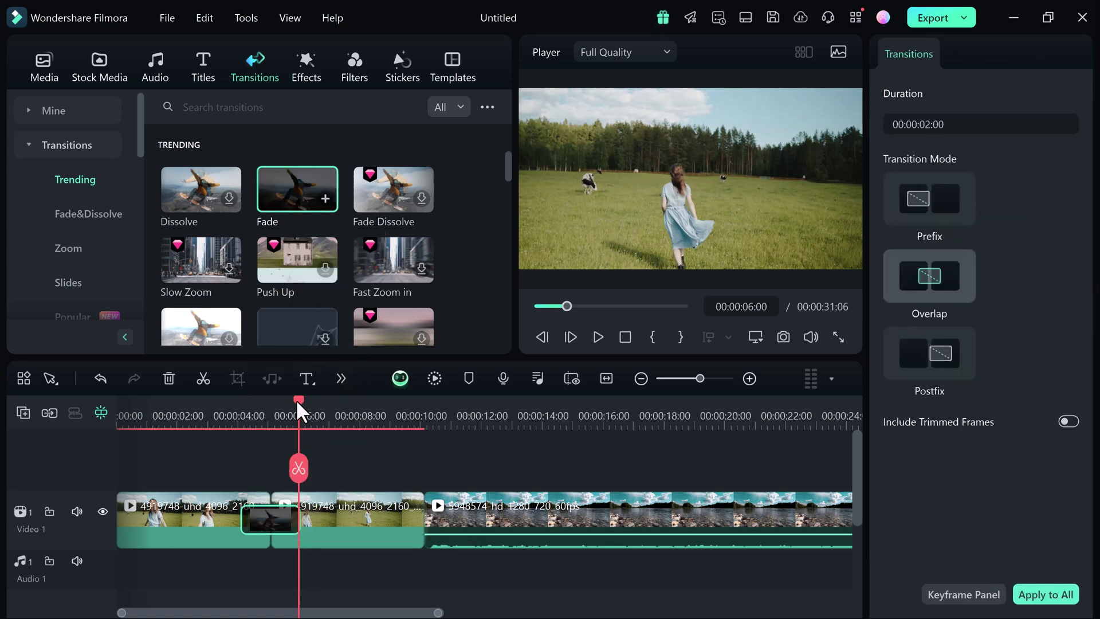
pyautogui.moveTo(296, 399); pyautogui.dragTo(236, 407)
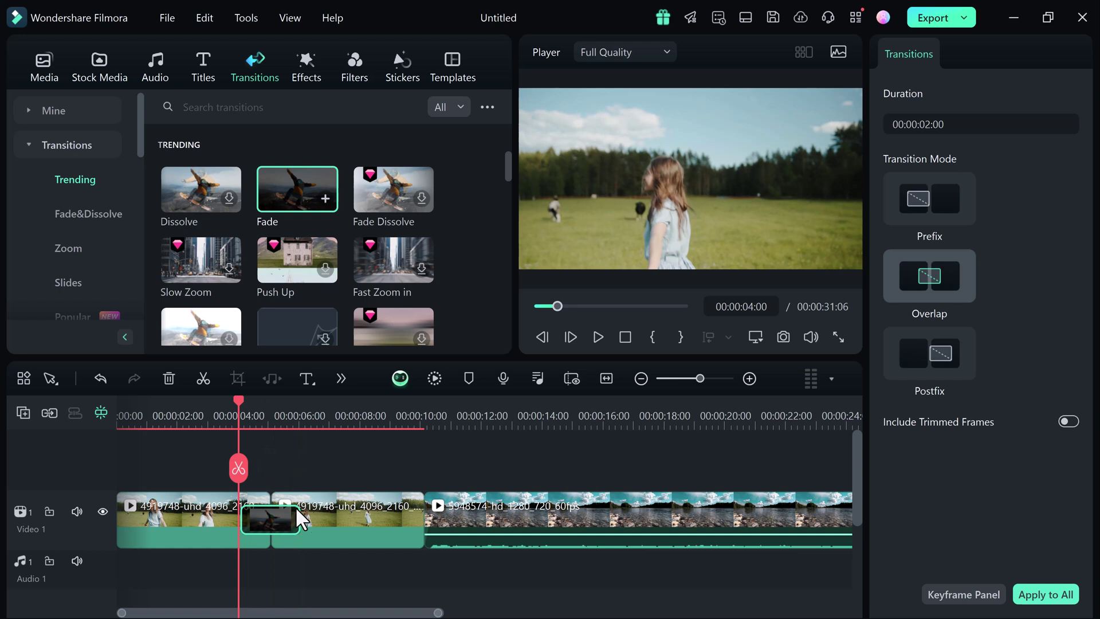
pyautogui.moveTo(305, 530); pyautogui.dragTo(289, 520)
pyautogui.press('space')
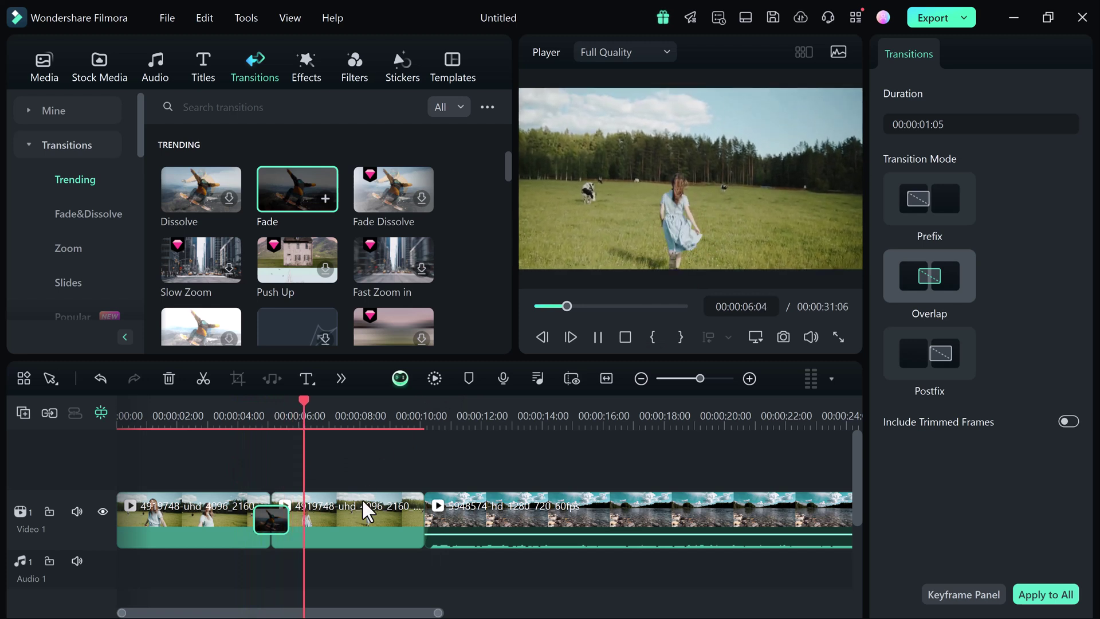
pyautogui.press('space')
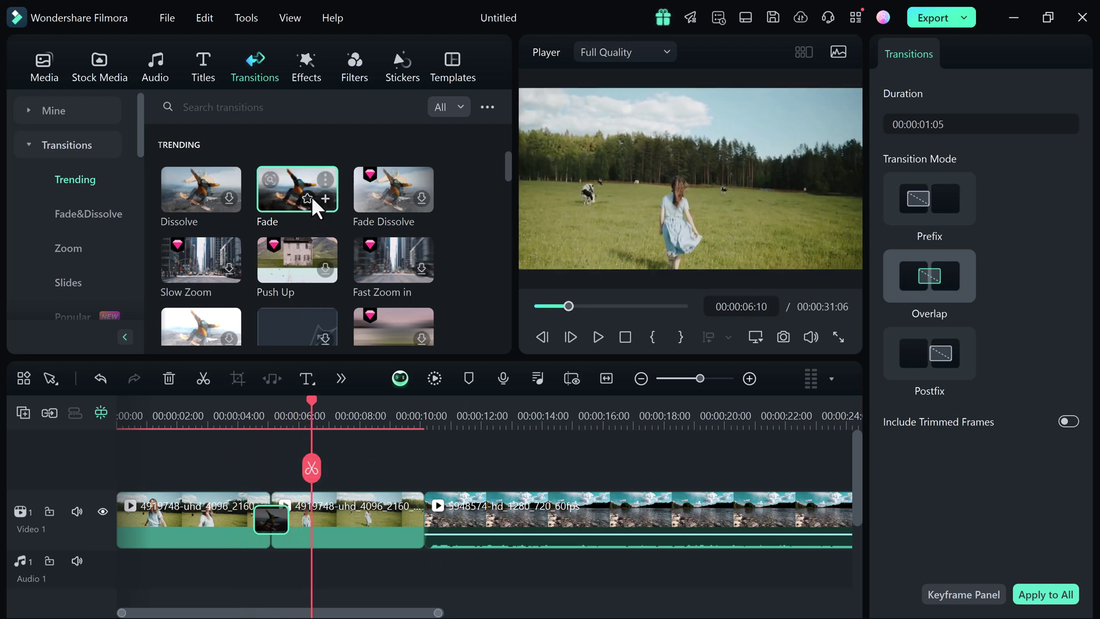
# - Add a Fade transition between the field clip and the river clip and preview it
pyautogui.moveTo(315, 205)
pyautogui.mouseDown()
pyautogui.moveTo(423, 536)
pyautogui.moveTo(395, 526)
pyautogui.moveTo(406, 525)
pyautogui.mouseUp()
pyautogui.click(397, 407)
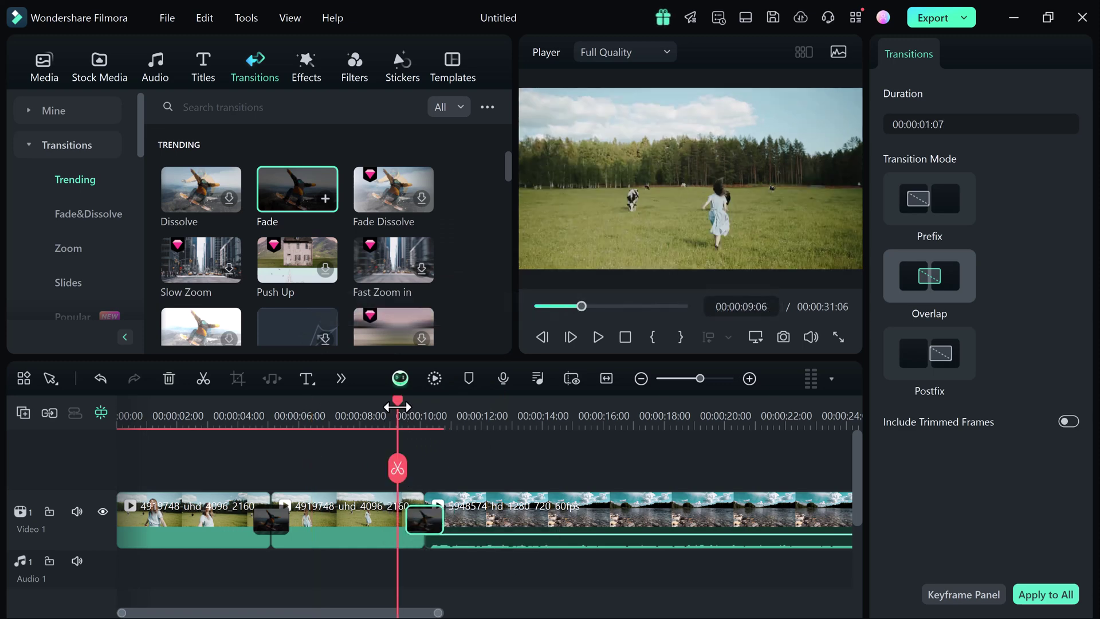
pyautogui.press('space')
pyautogui.click(456, 475)
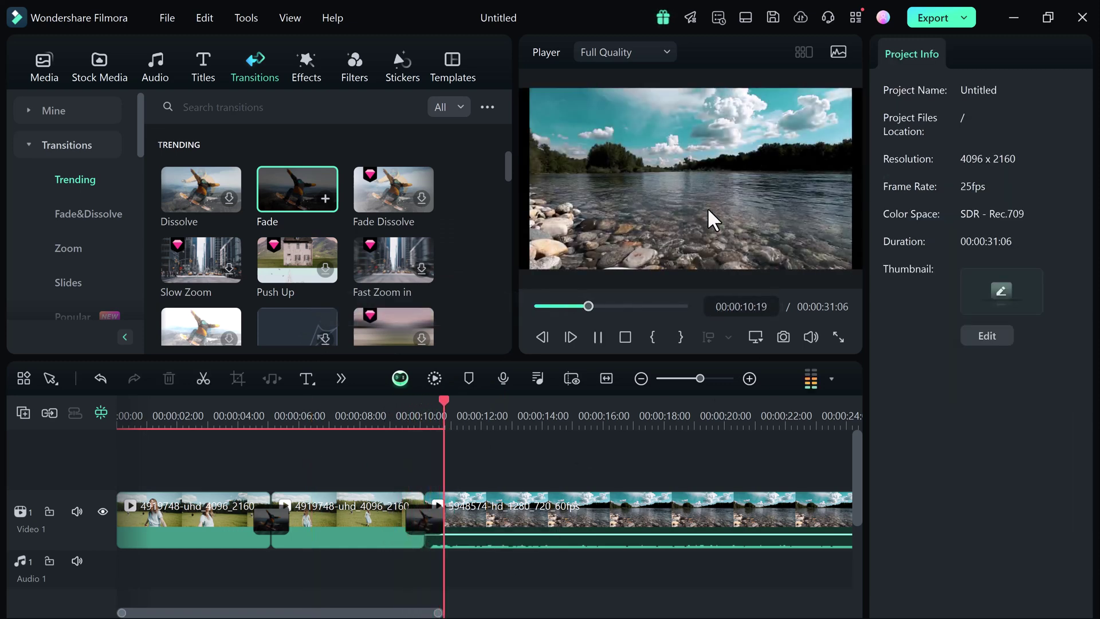
# - Append the red-backdrop portrait clip 6014532 after the river clip and play into it
pyautogui.moveTo(201, 294)
pyautogui.mouseDown()
pyautogui.moveTo(309, 524)
pyautogui.moveTo(276, 519)
pyautogui.mouseUp()
pyautogui.click(404, 503)
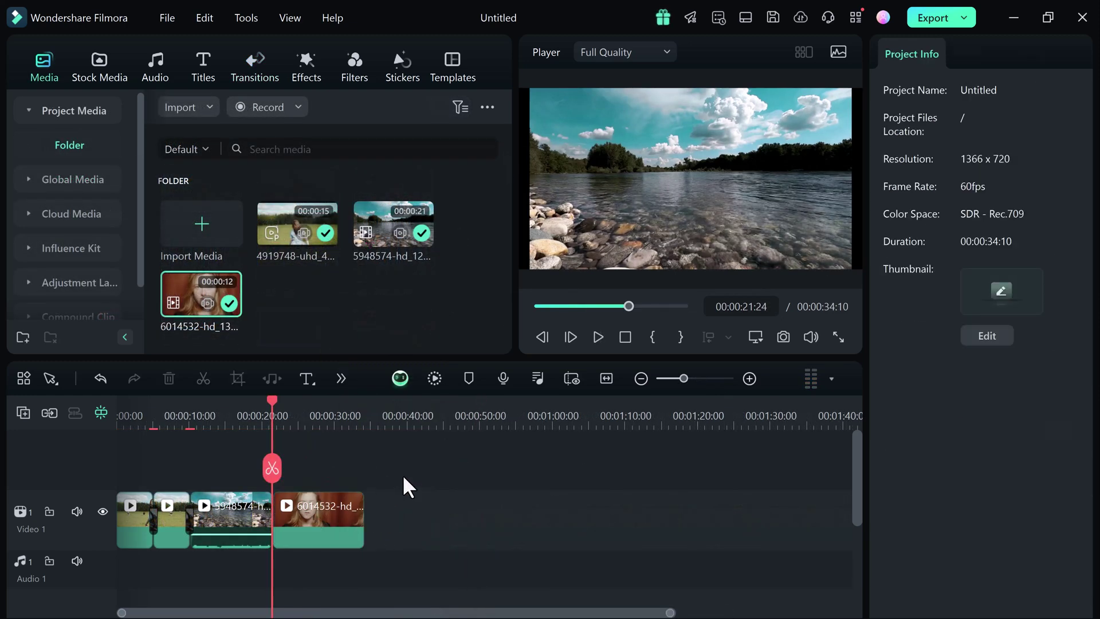
pyautogui.click(597, 336)
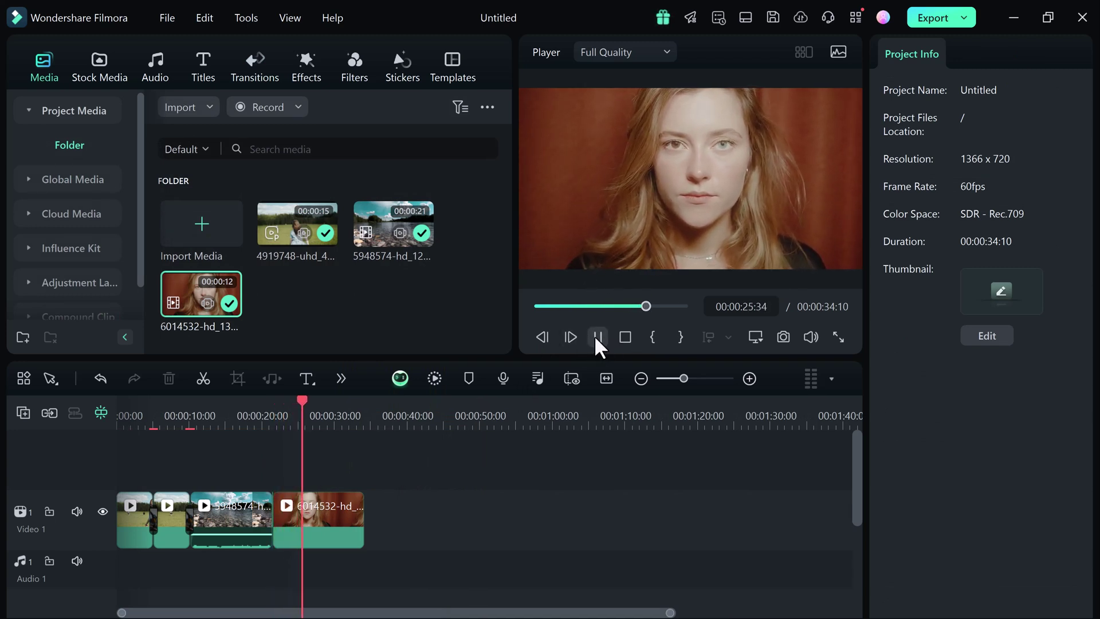
pyautogui.click(596, 338)
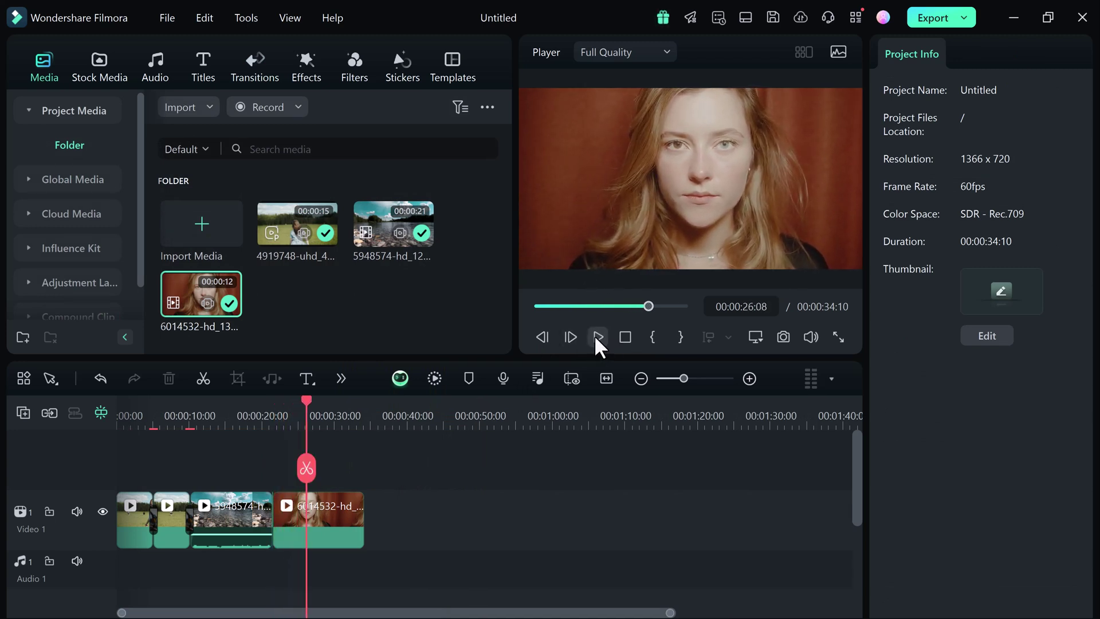
# - Put an overlapping Slow Zoom transition between the river and portrait clips
pyautogui.click(245, 65)
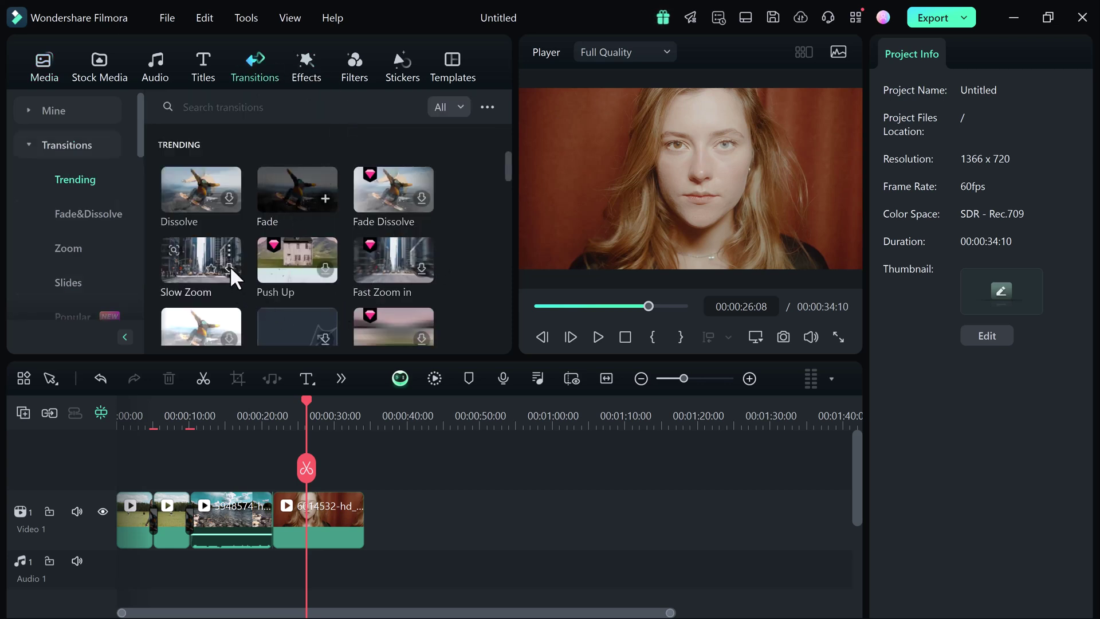
pyautogui.moveTo(229, 266); pyautogui.dragTo(266, 525)
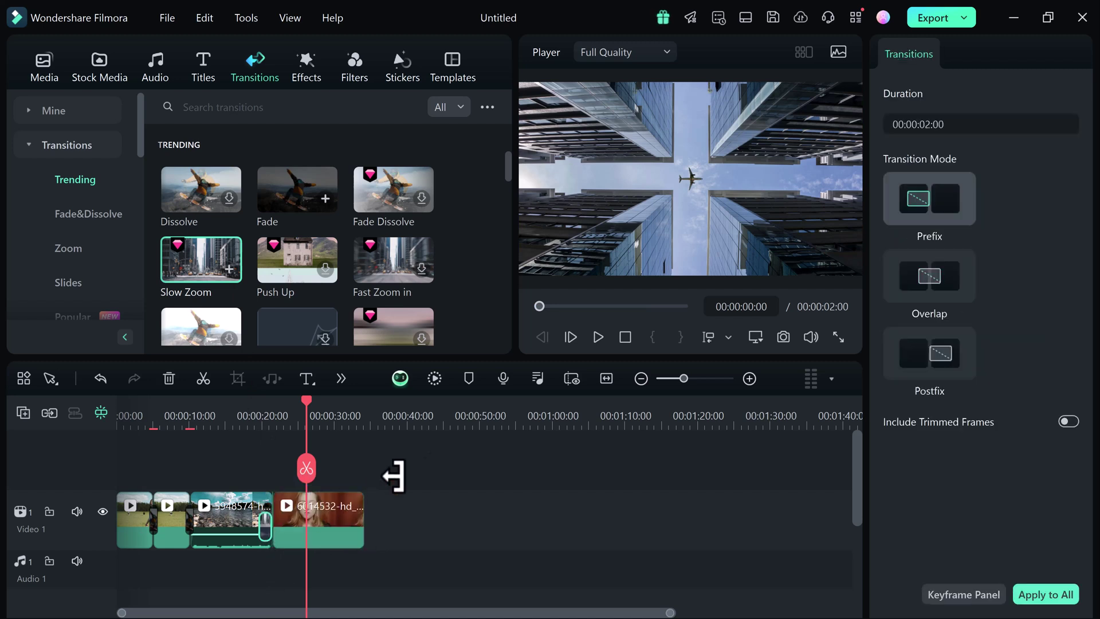
pyautogui.moveTo(683, 378); pyautogui.dragTo(681, 378)
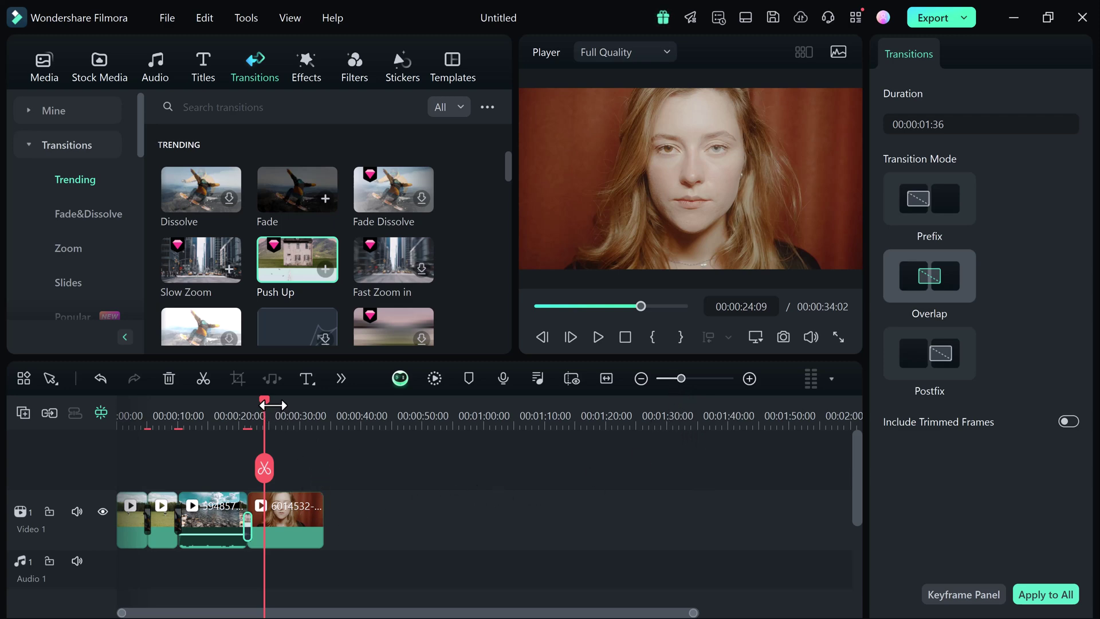
pyautogui.moveTo(257, 412); pyautogui.dragTo(106, 461)
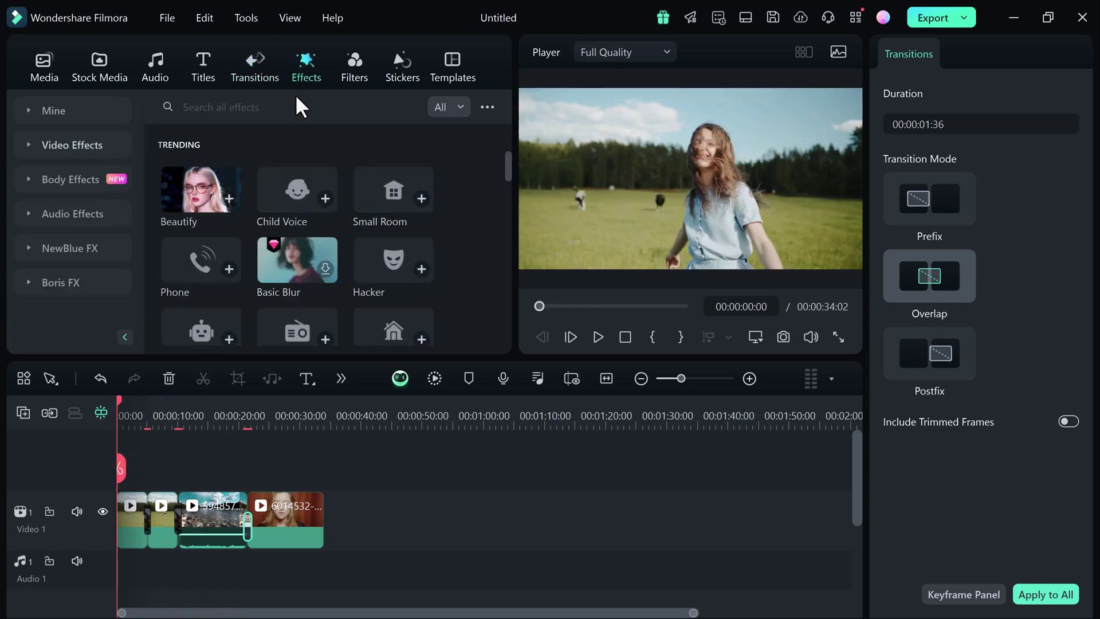
# - Apply the Basic Blur effect to the opening field clip
pyautogui.moveTo(681, 378); pyautogui.dragTo(694, 378)
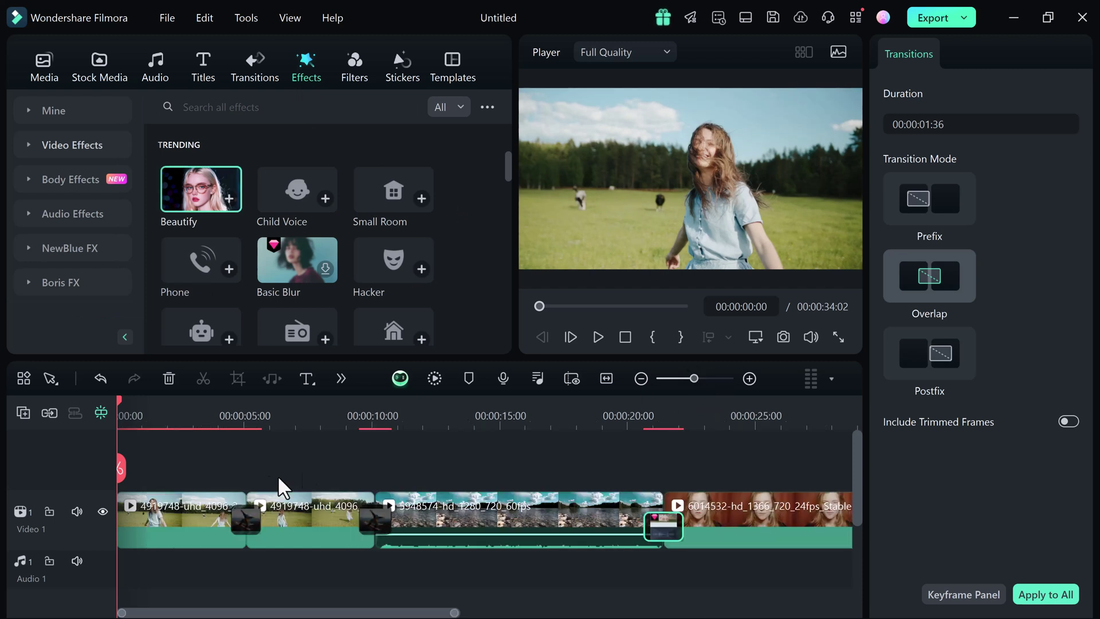
pyautogui.click(321, 269)
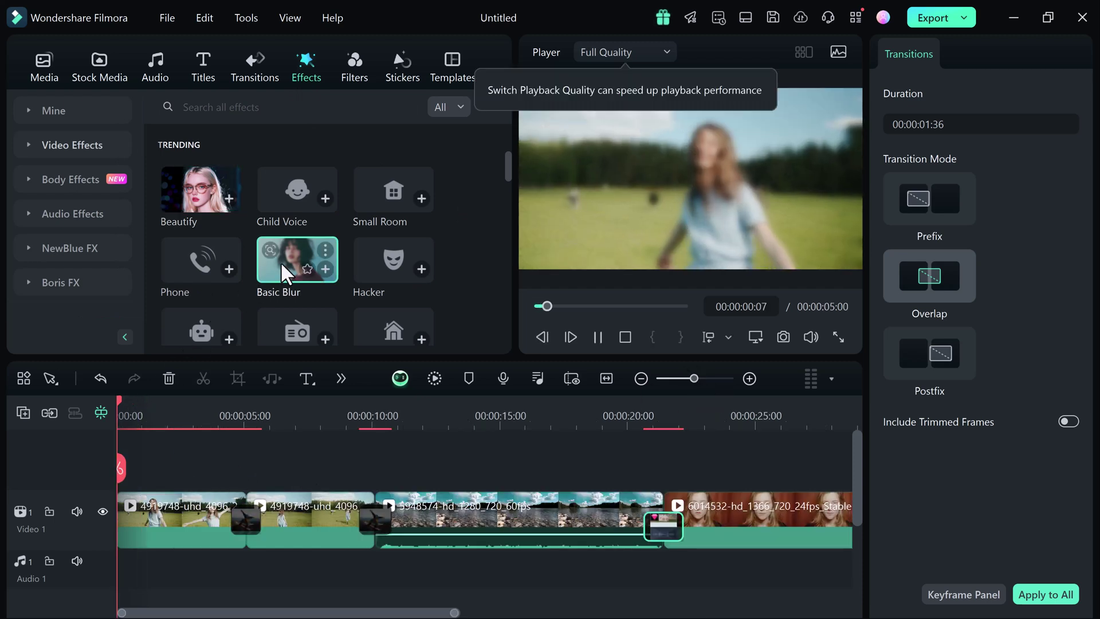
pyautogui.moveTo(322, 279)
pyautogui.mouseDown()
pyautogui.moveTo(200, 499)
pyautogui.moveTo(426, 401)
pyautogui.mouseUp()
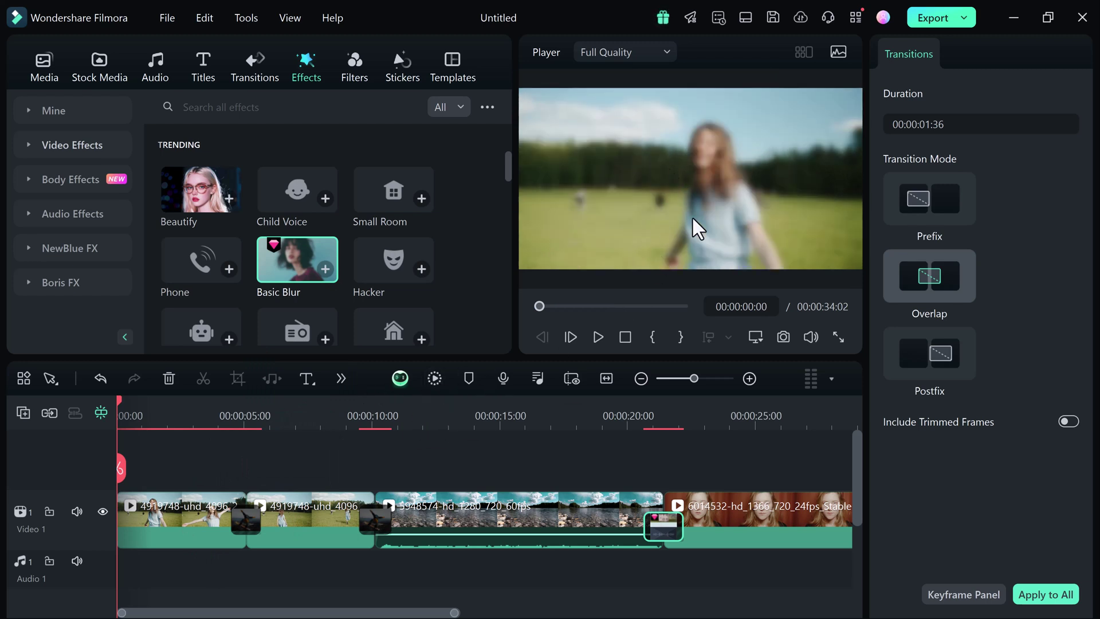
pyautogui.moveTo(507, 171); pyautogui.dragTo(507, 187)
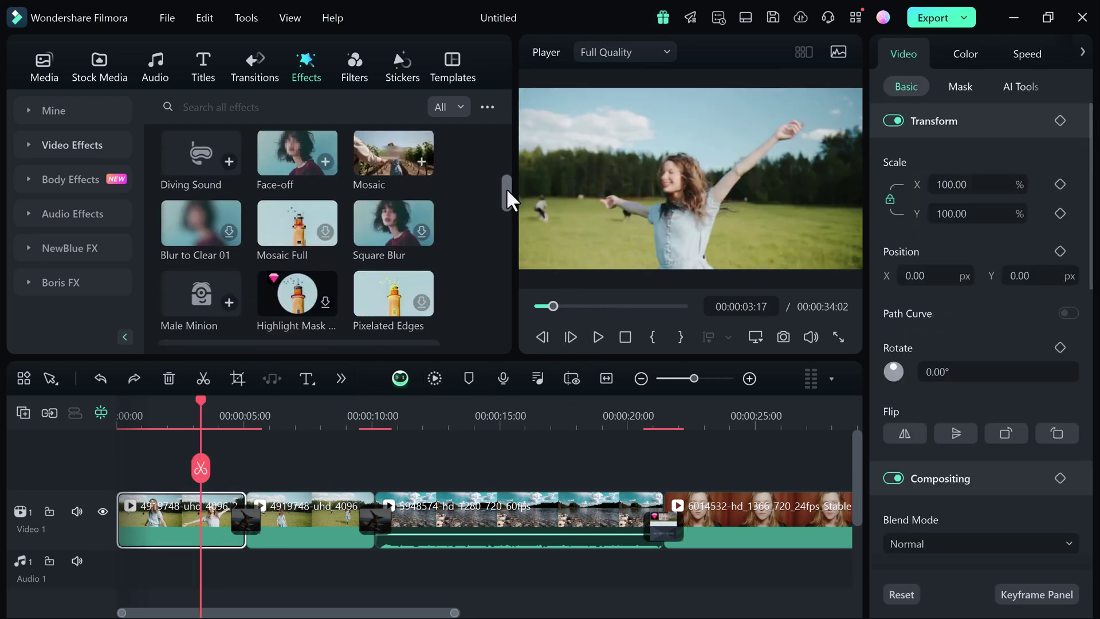
# - Add Square Blur to the opening clip, check playback, and delete an item, leaving 00:00:31:16
pyautogui.click(383, 224)
pyautogui.moveTo(384, 223)
pyautogui.mouseDown()
pyautogui.moveTo(208, 470)
pyautogui.moveTo(287, 514)
pyautogui.mouseUp()
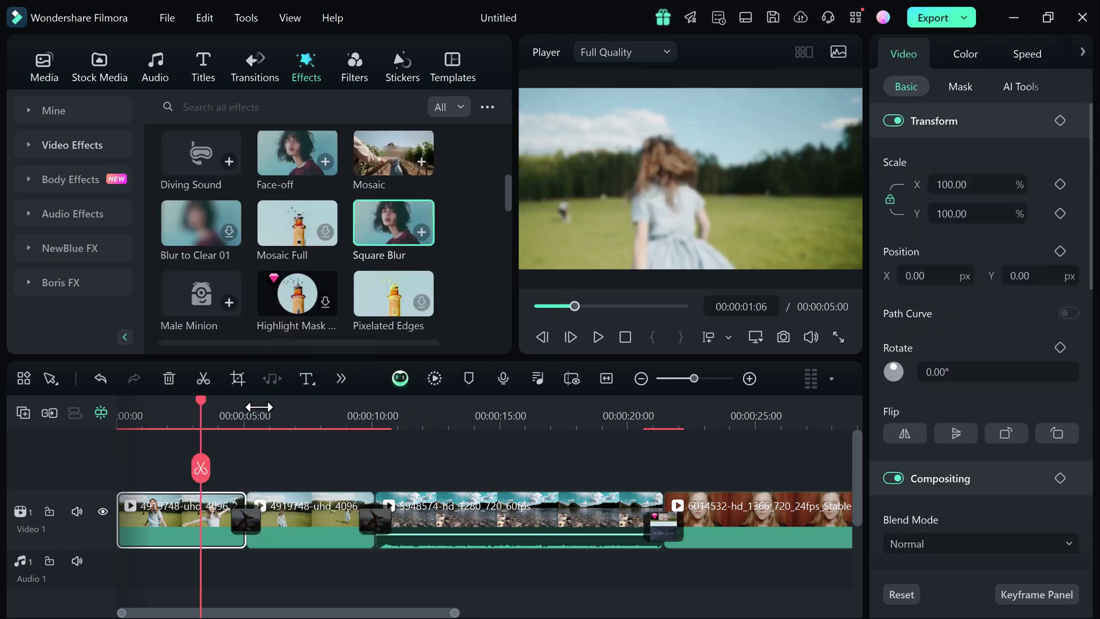
pyautogui.click(237, 400)
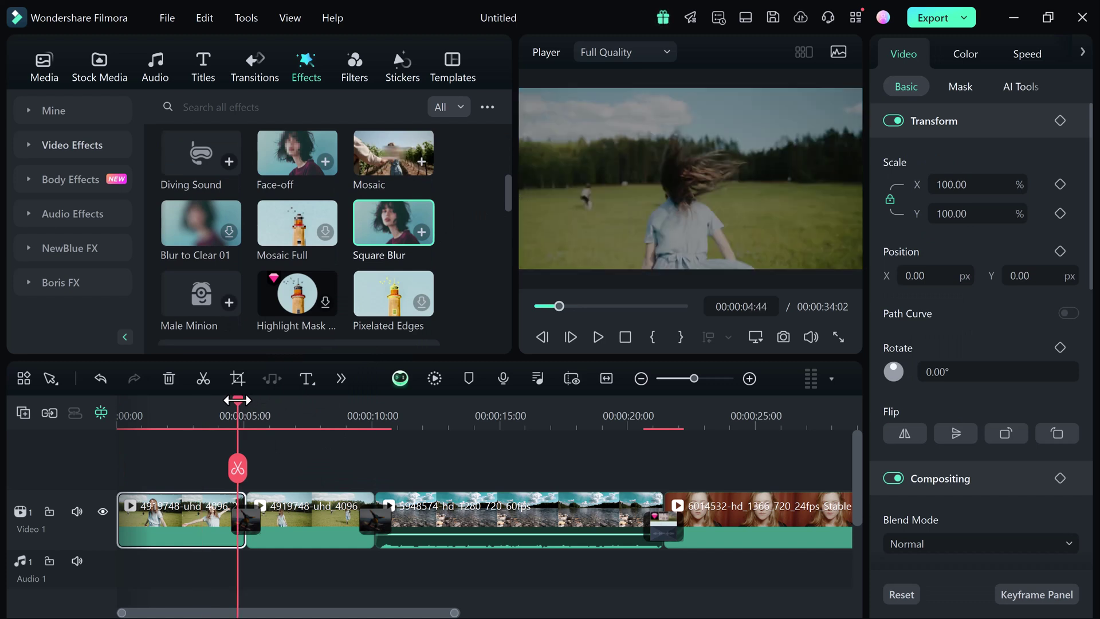
pyautogui.click(598, 337)
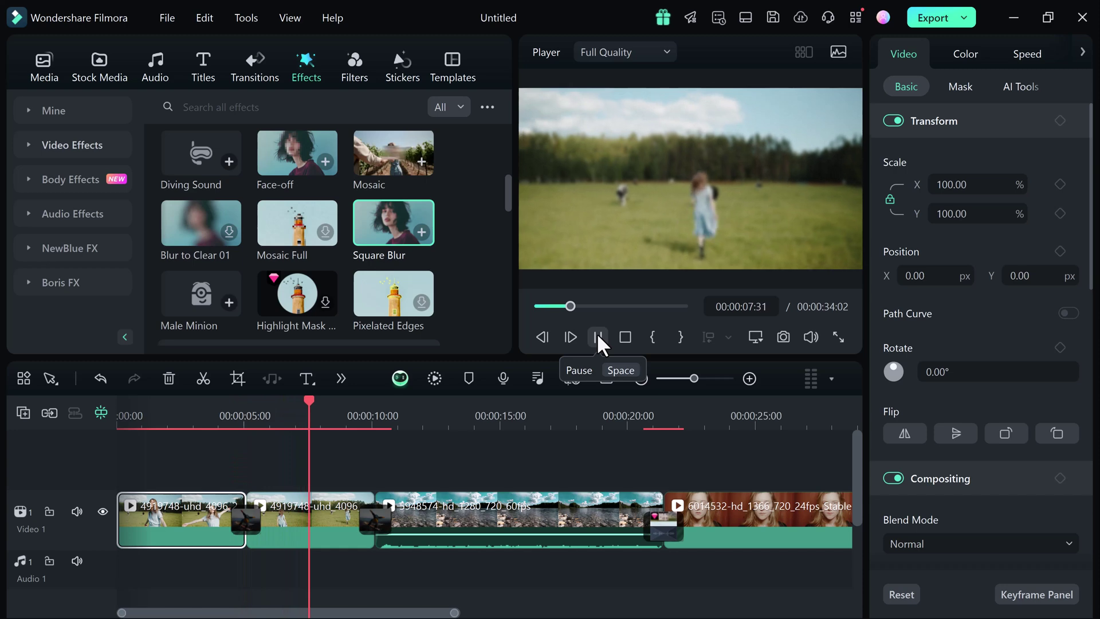
pyautogui.press('space')
pyautogui.press('Delete')
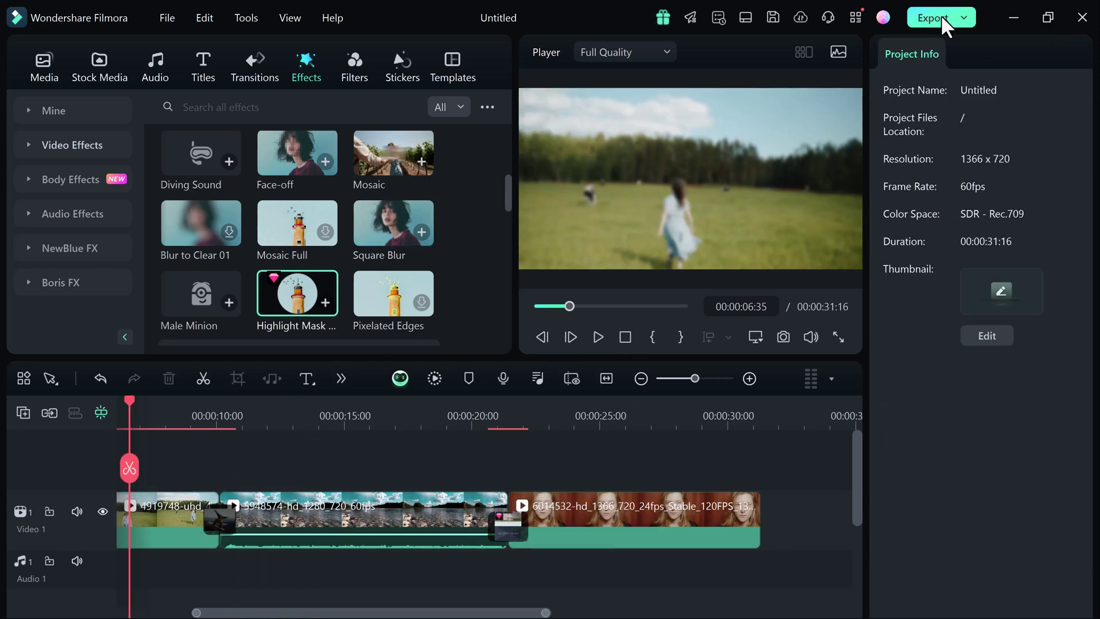
# - Export the project as My Video-1.mp4 and open the Black Friday pricing page
pyautogui.click(941, 15)
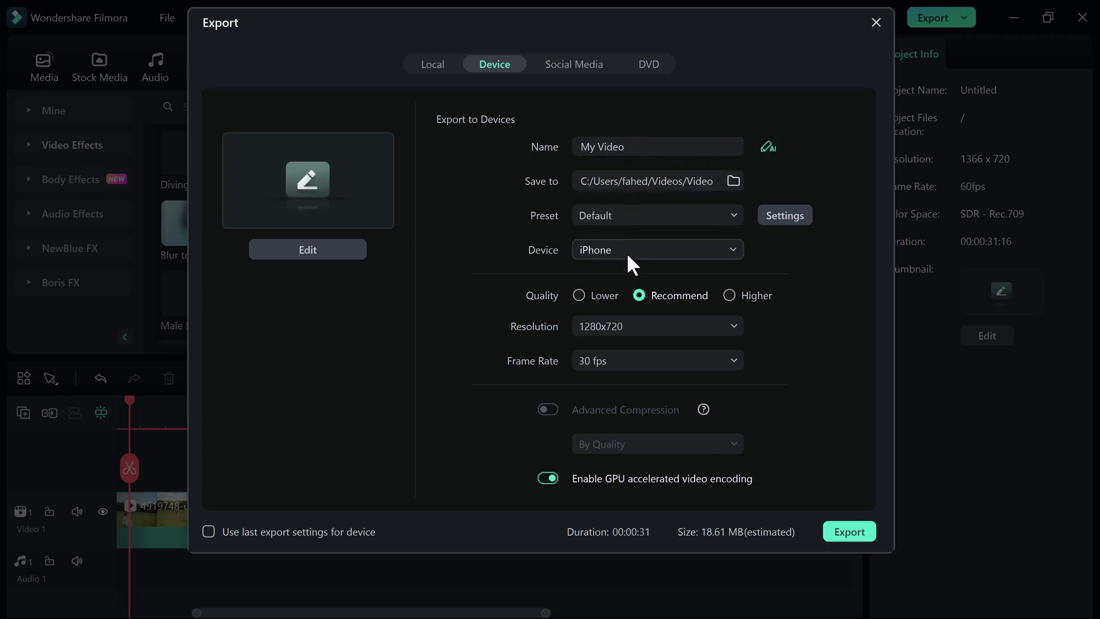
pyautogui.click(851, 537)
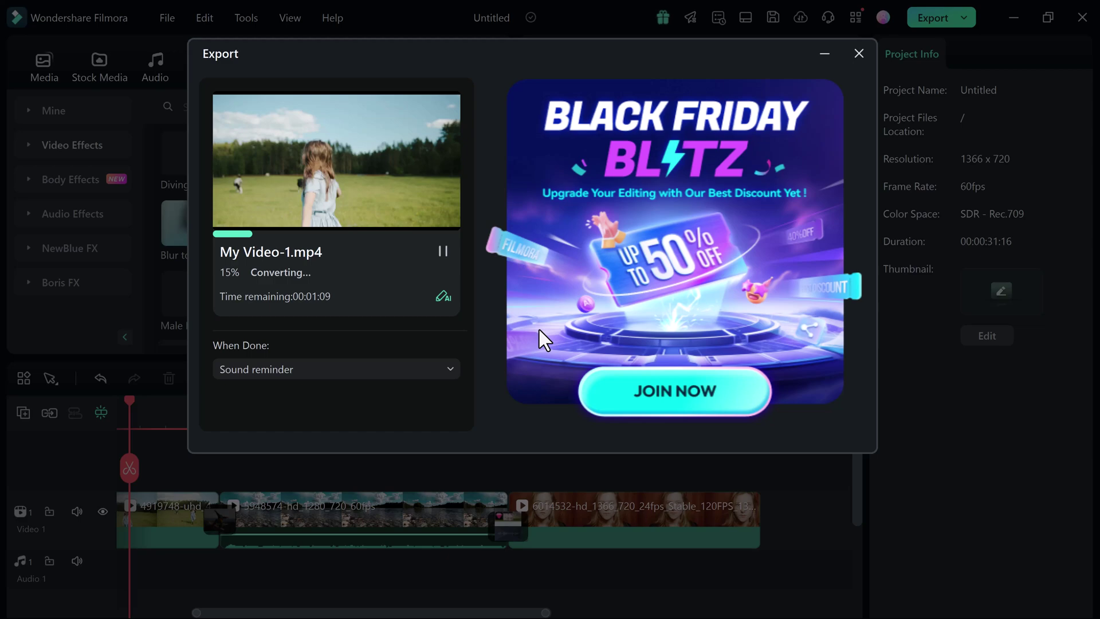
pyautogui.click(539, 329)
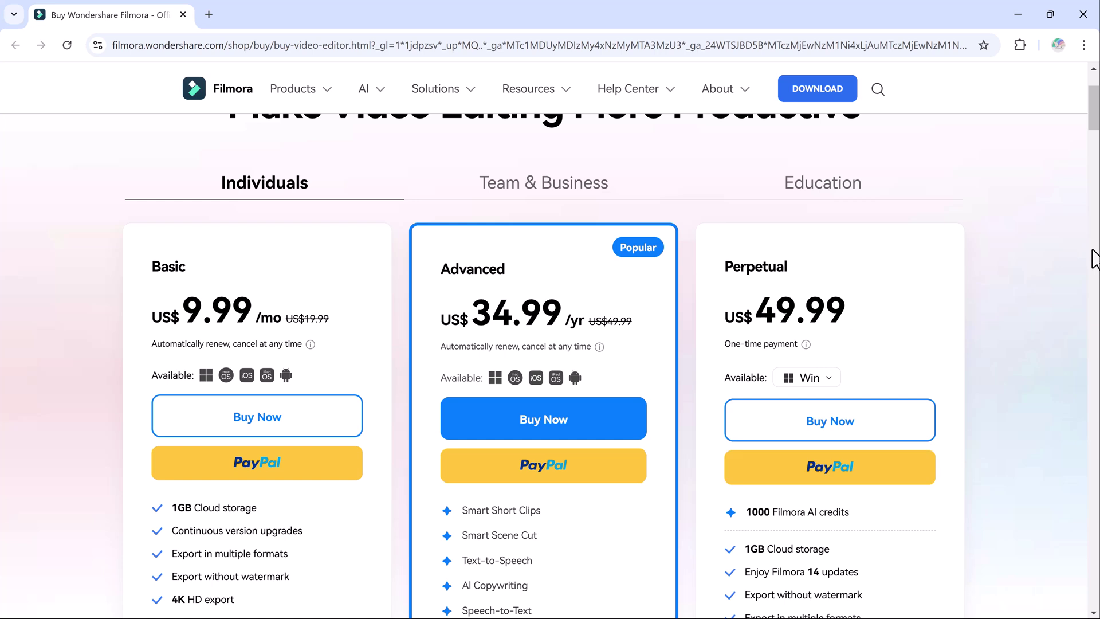
# - Go back to the Filmora homepage and scroll down to the 'Various Styles, Countless Assets' section
pyautogui.hotkey('alt', 'Left')
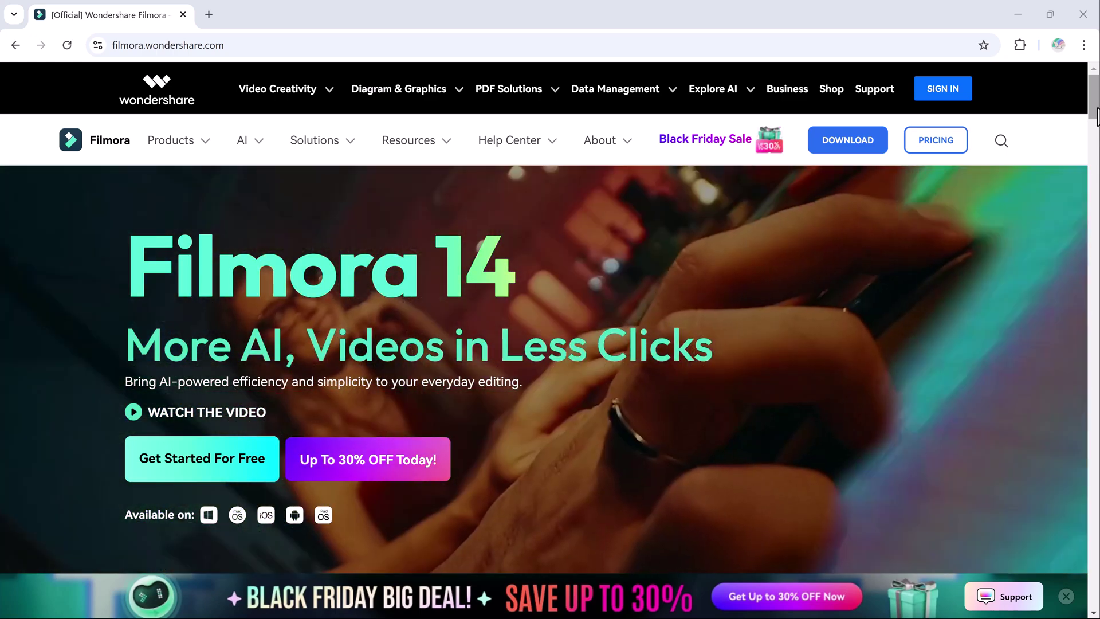
pyautogui.scroll(-1, 1097, 126)
pyautogui.scroll(-5, 1098, 136)
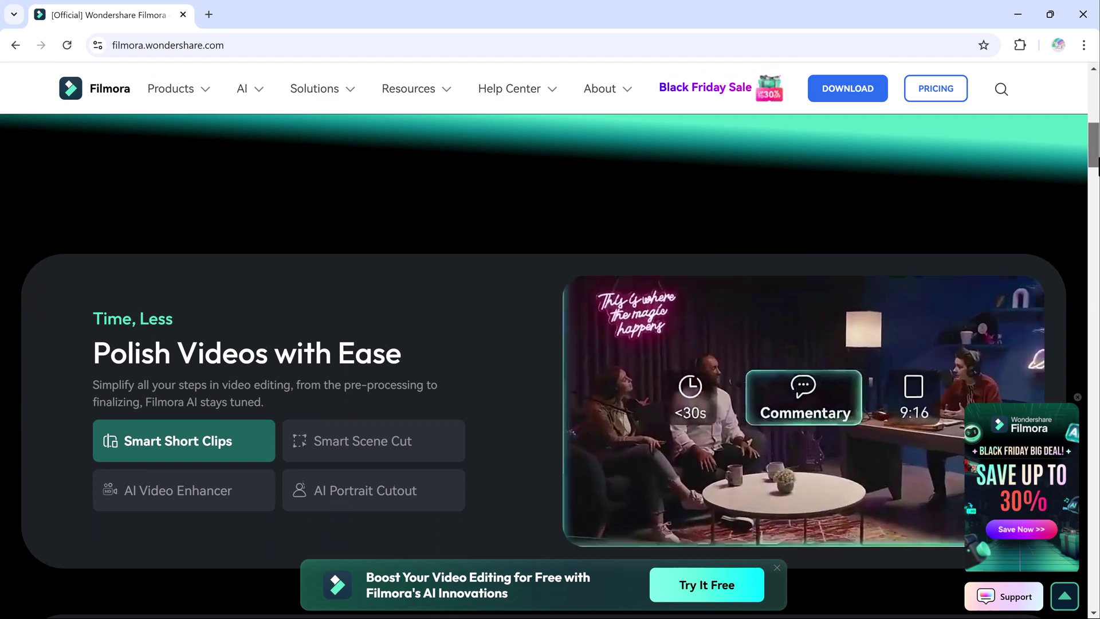
pyautogui.moveTo(1097, 165); pyautogui.dragTo(1098, 173)
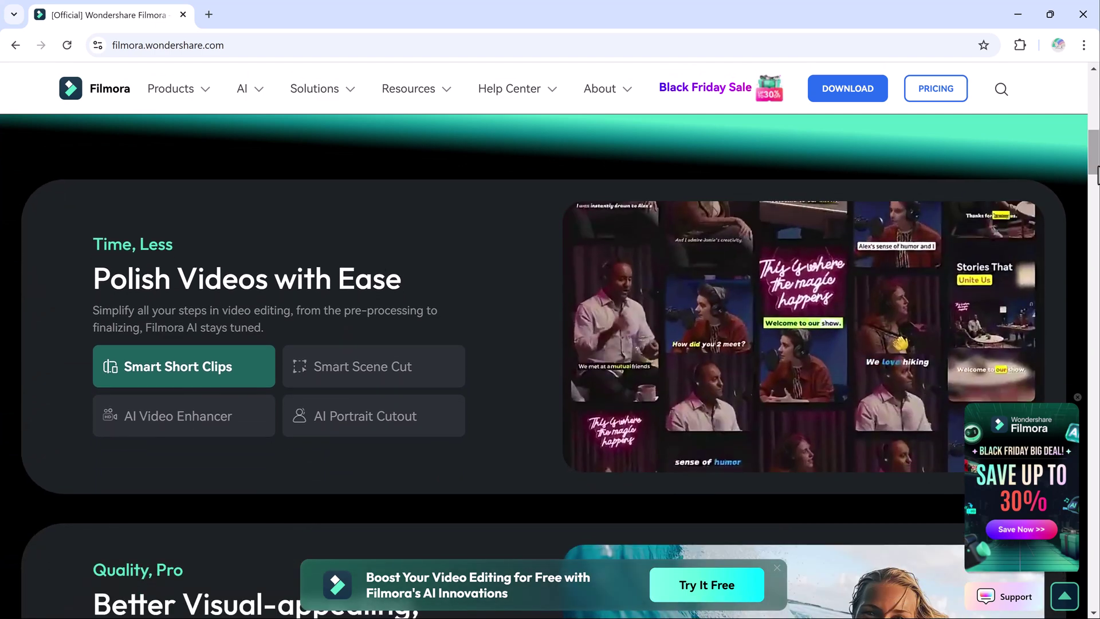
pyautogui.moveTo(1098, 172); pyautogui.dragTo(1095, 273)
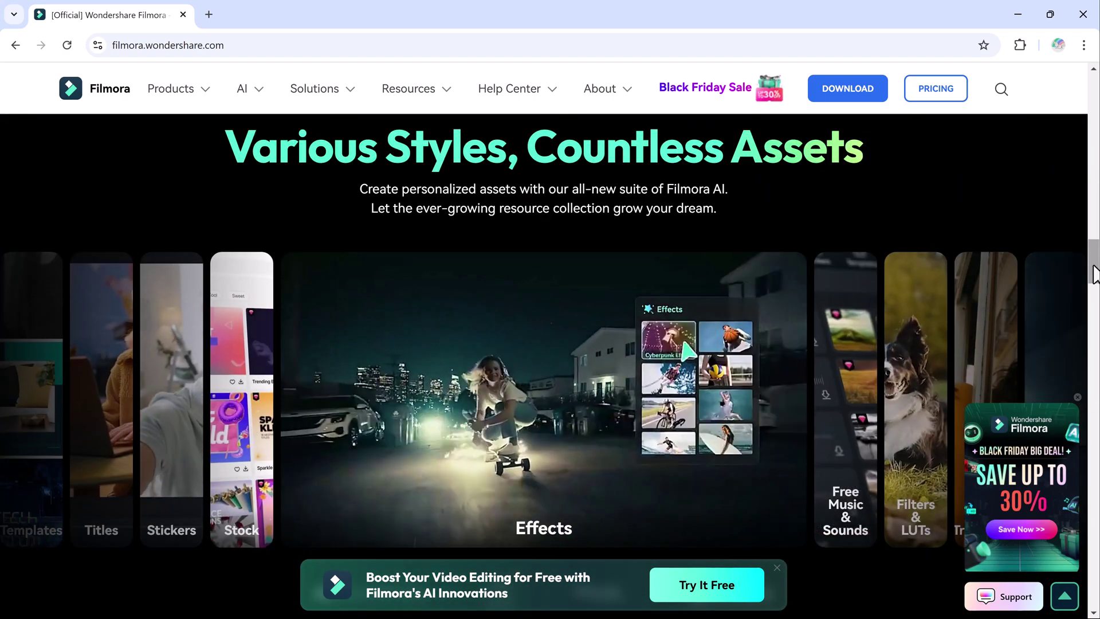
pyautogui.moveTo(1095, 274); pyautogui.dragTo(1098, 330)
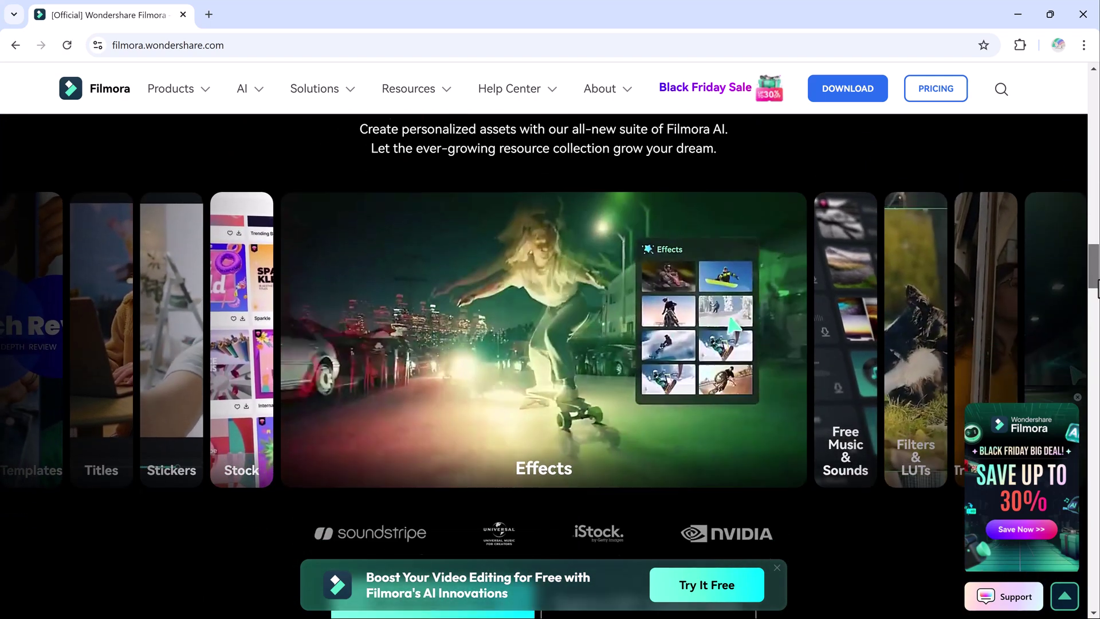